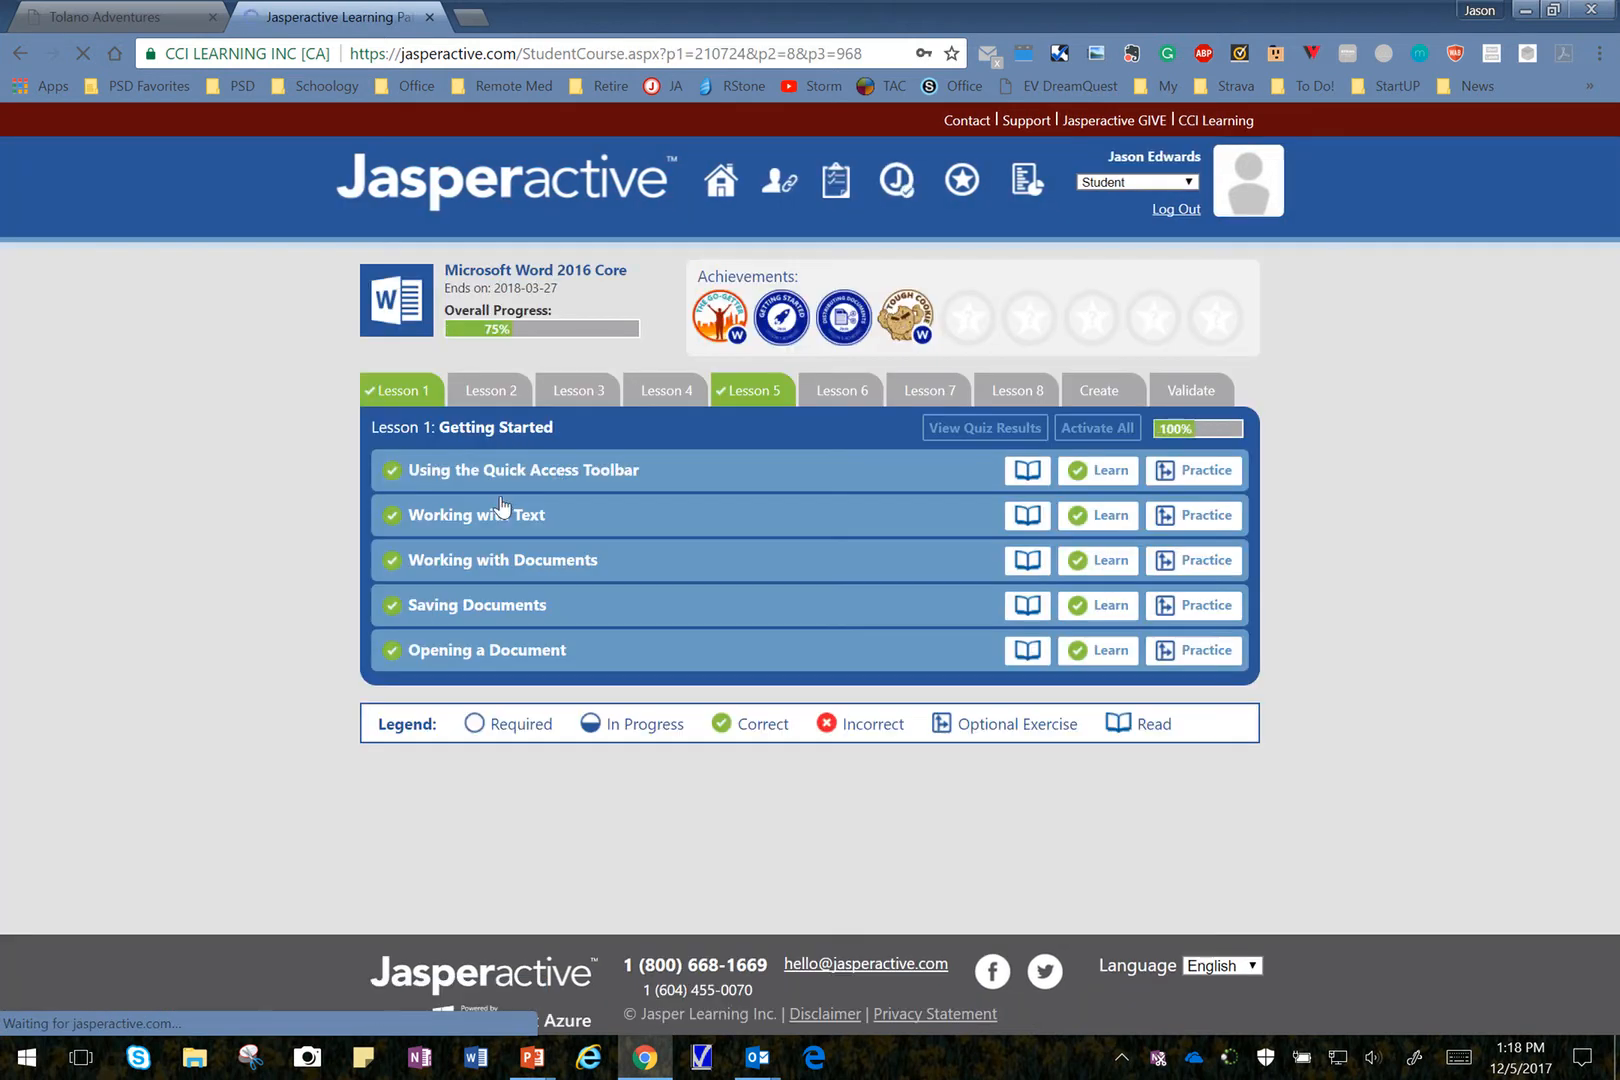
Step: Launch the Lesson 6 practice exercise for inserting a table, close the browser window, and leave the task unmarked as answered
{"action": "left_click", "coordinate": [850, 400]}
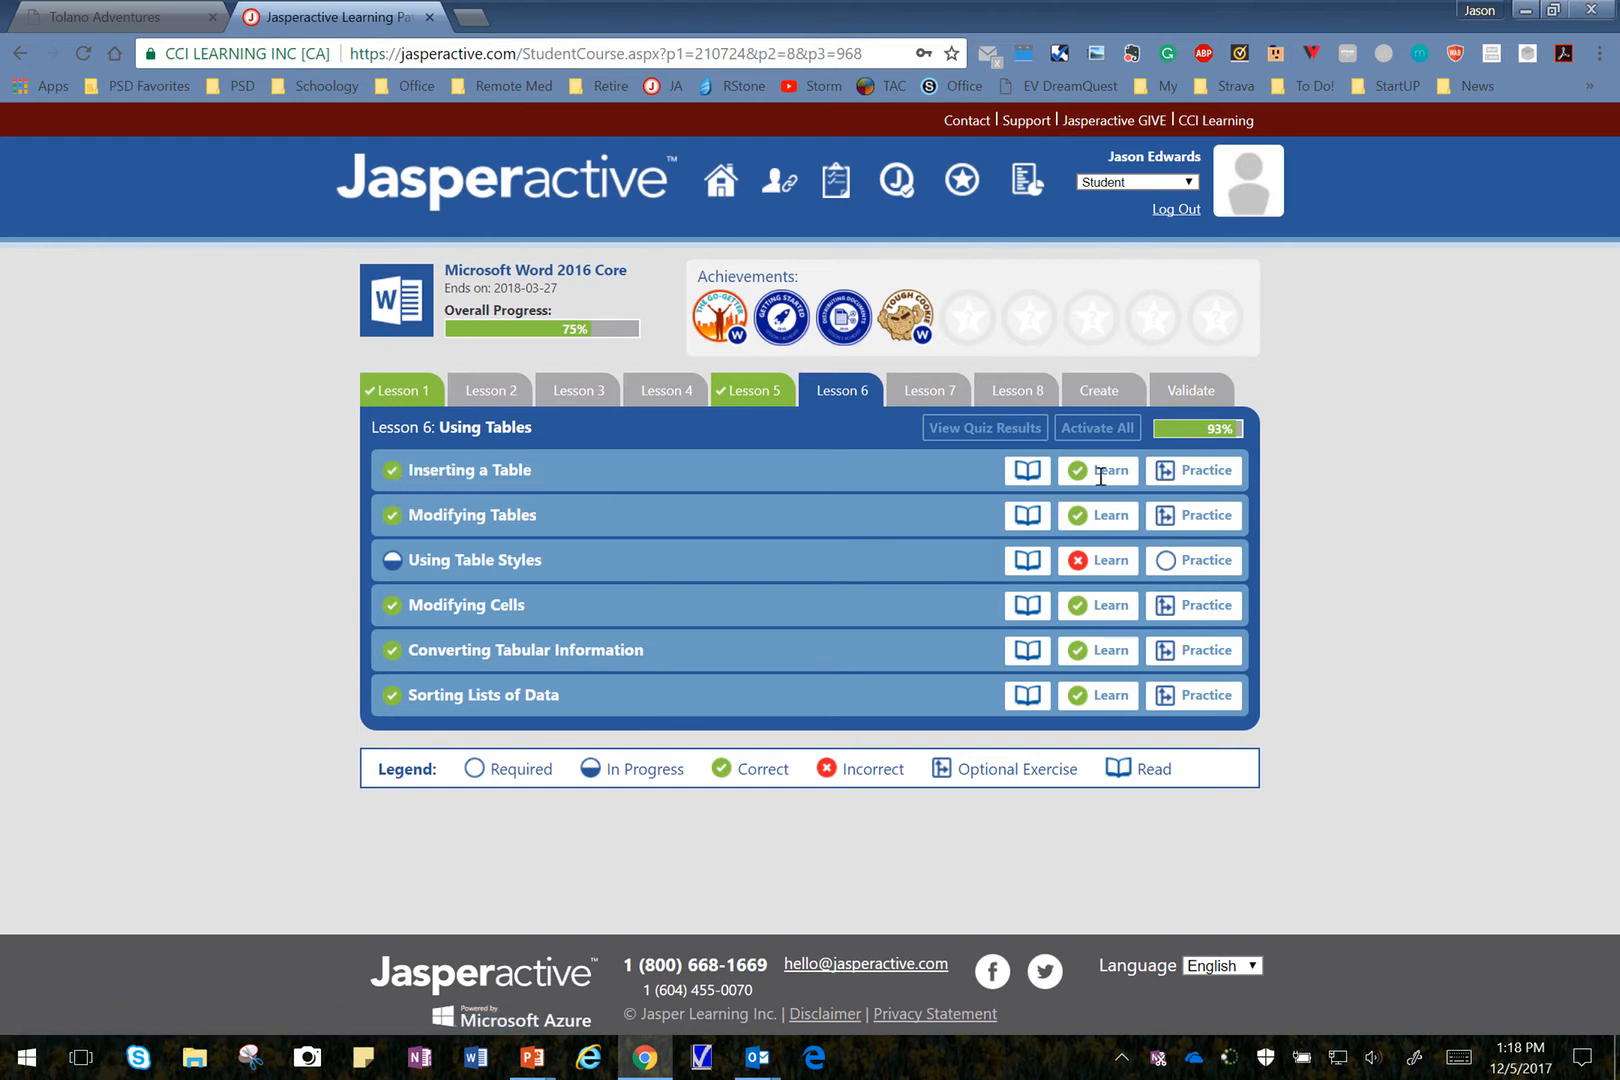
{"action": "left_click", "coordinate": [1208, 486]}
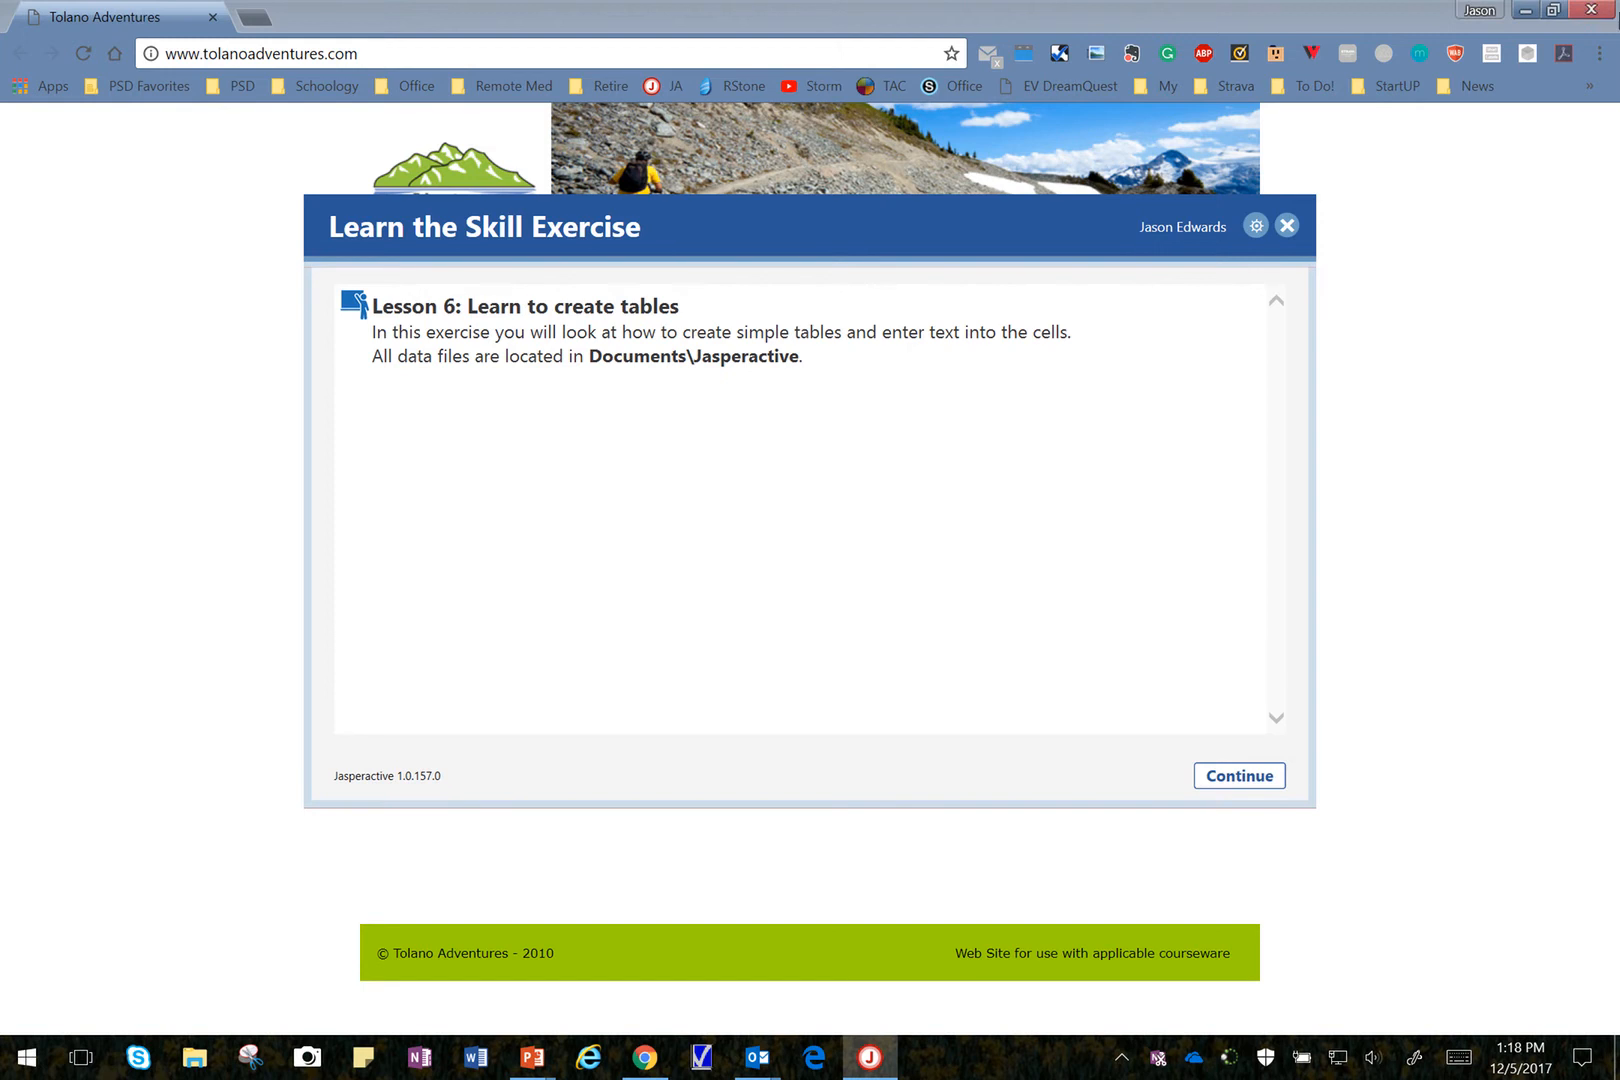
{"action": "left_click", "coordinate": [1603, 12]}
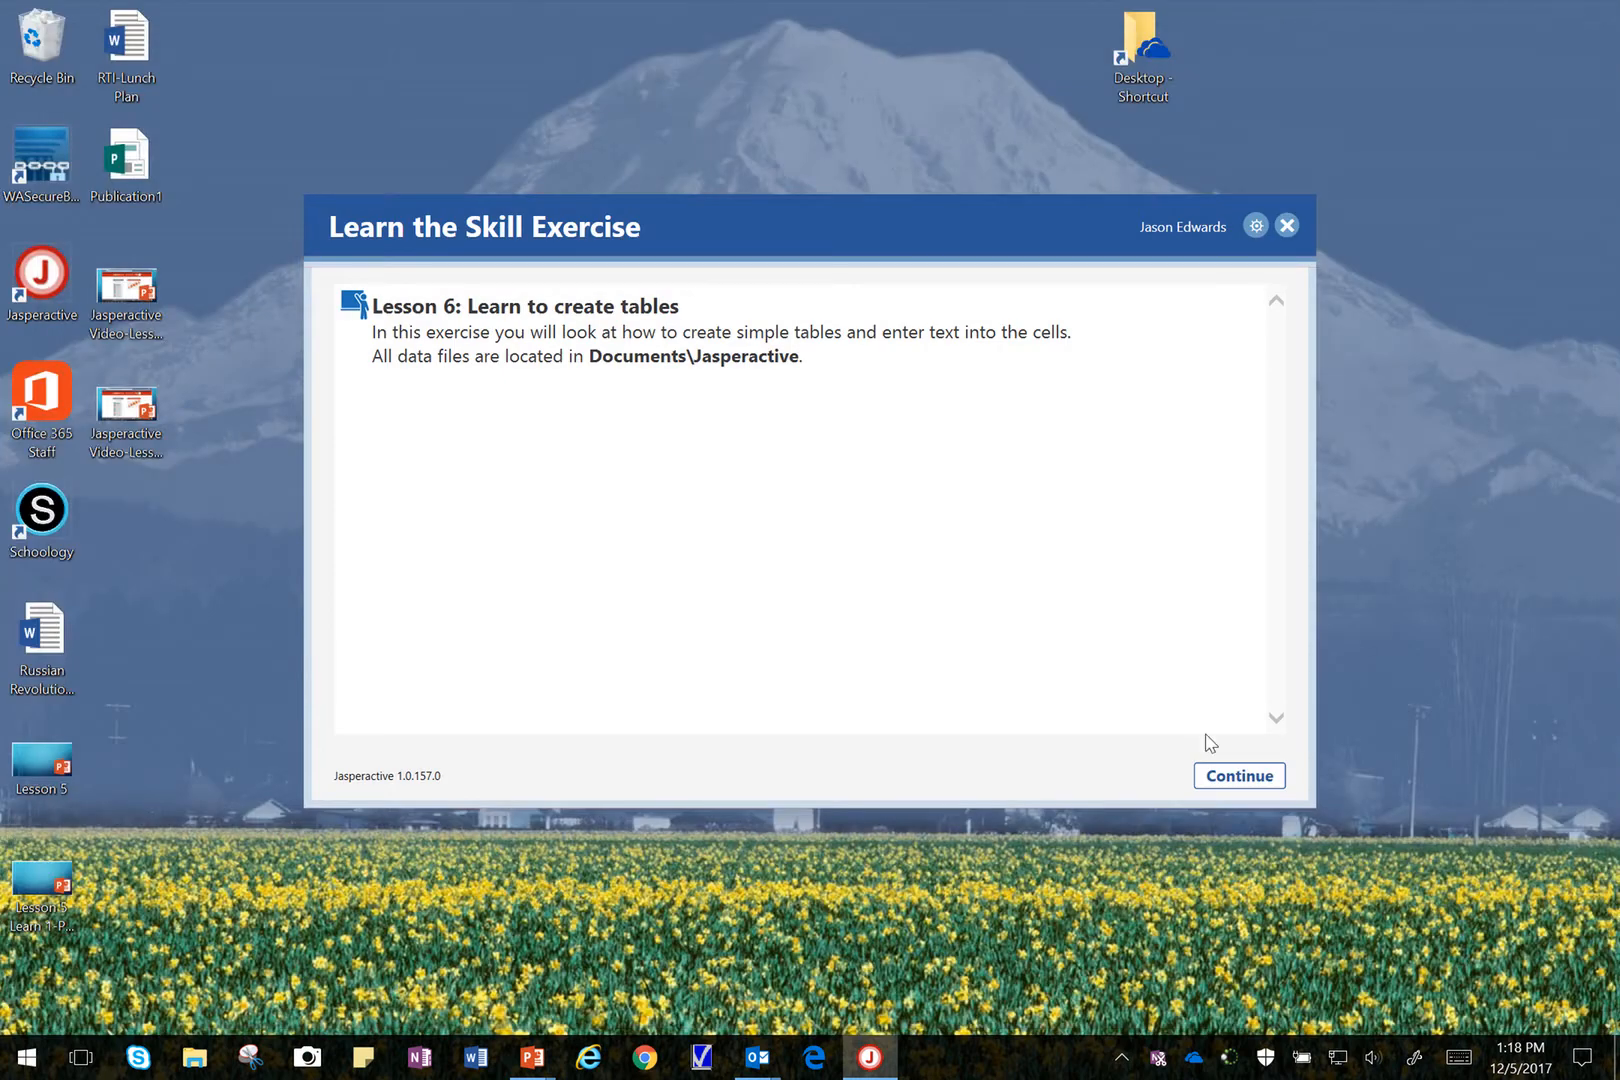
{"action": "left_click", "coordinate": [1243, 777]}
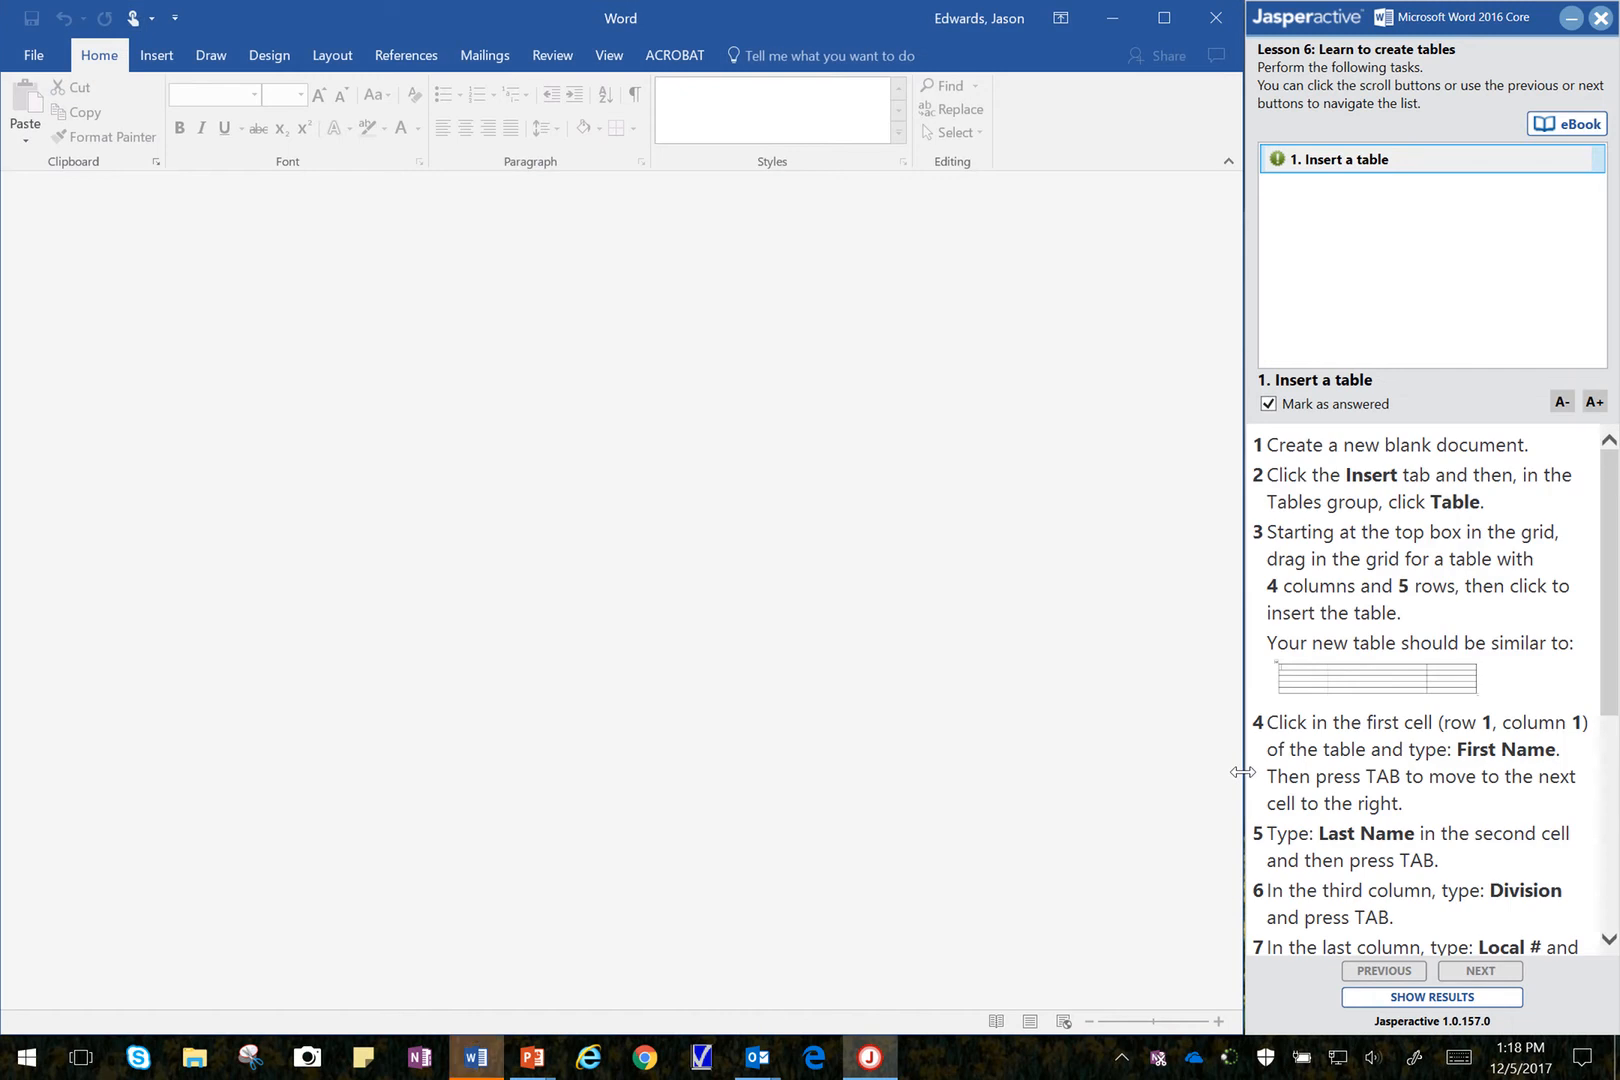
{"action": "left_click", "coordinate": [1269, 405]}
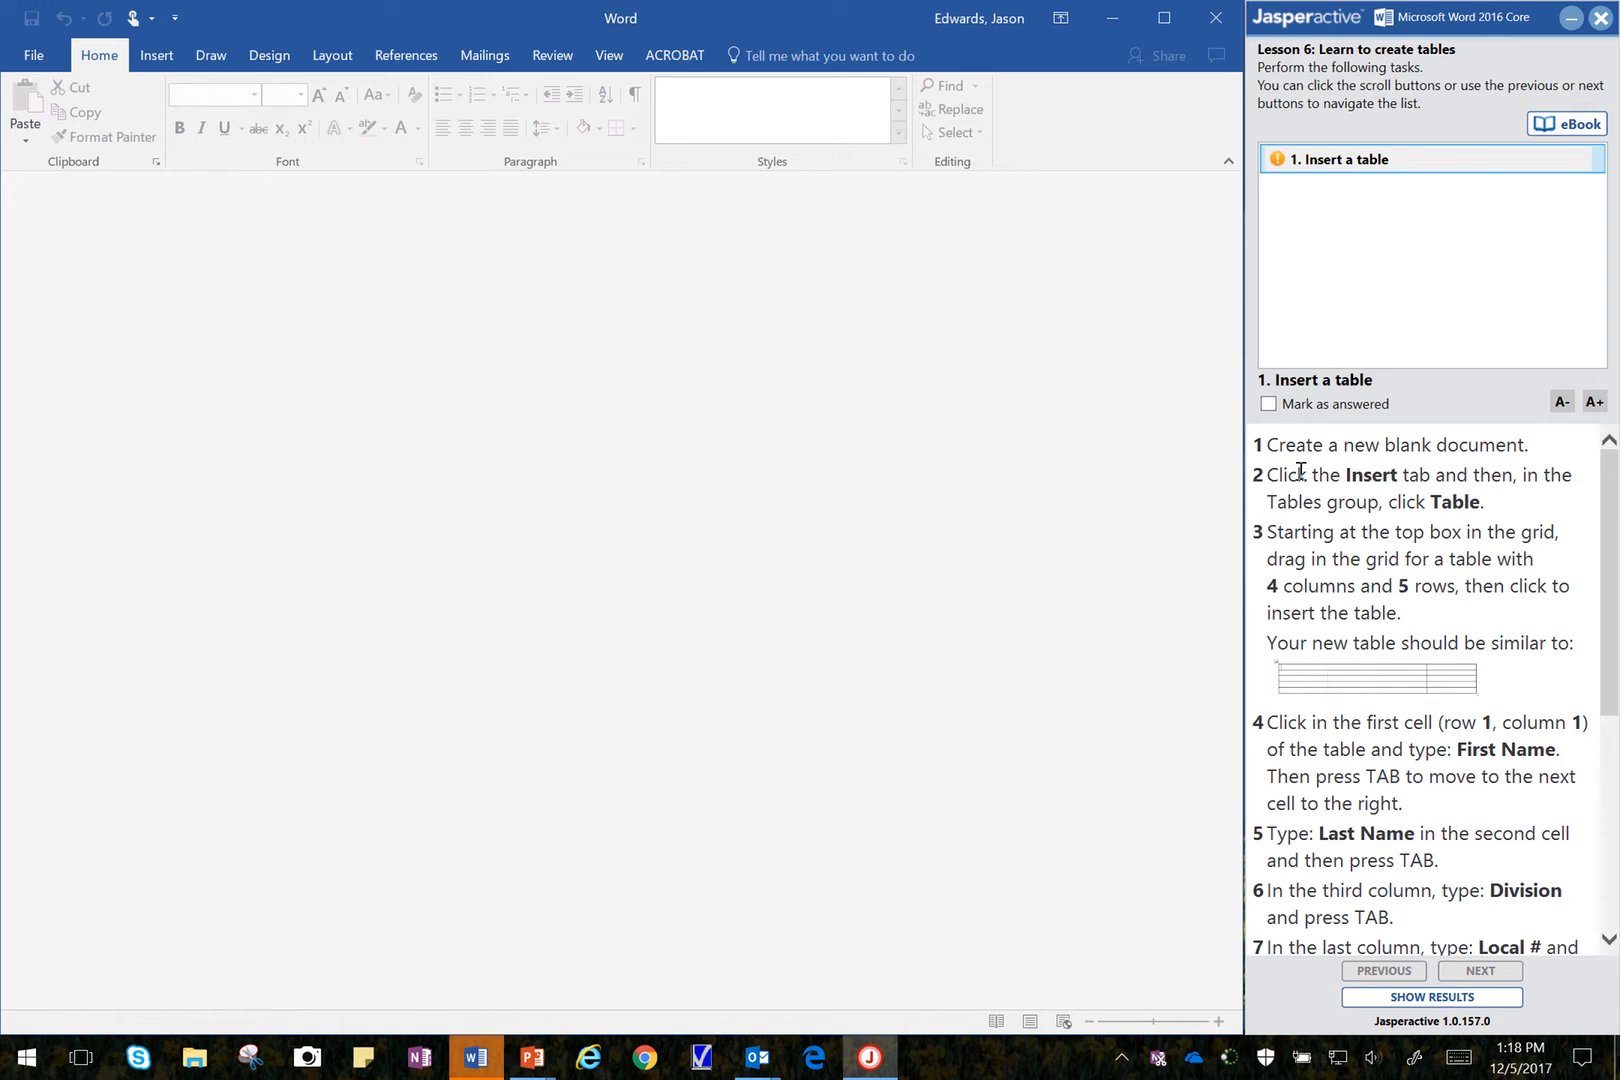
Step: Create a new blank document
{"action": "left_click", "coordinate": [25, 57]}
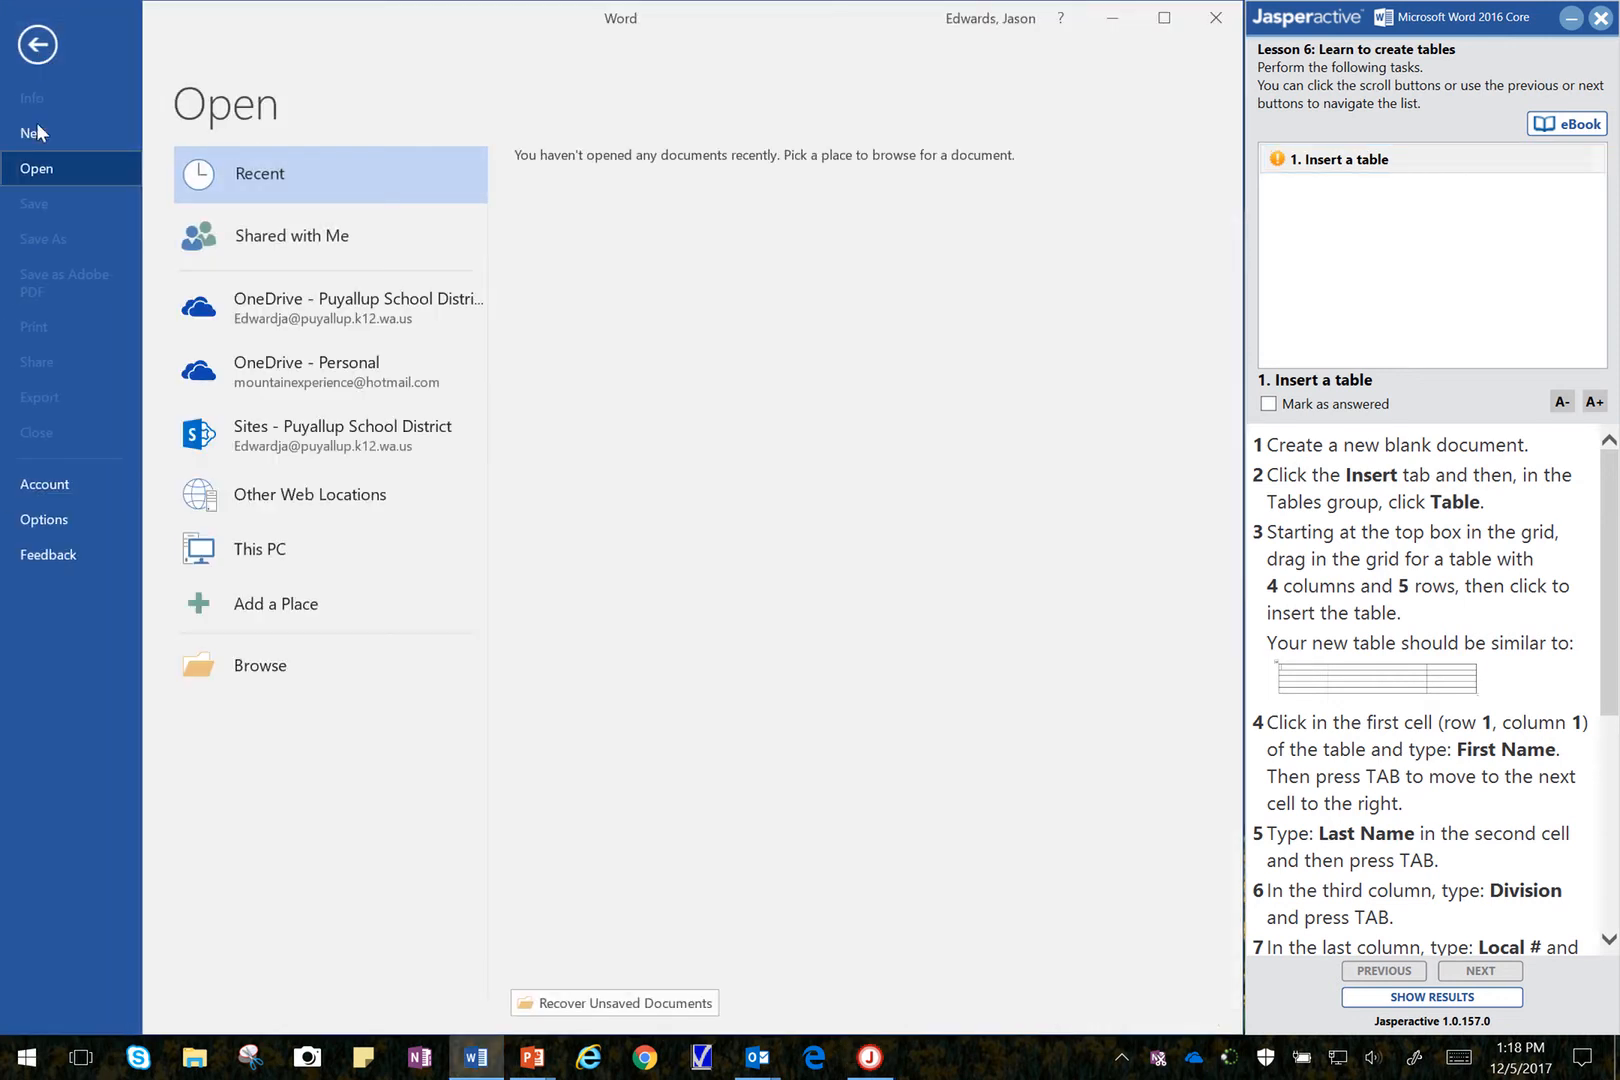
{"action": "left_click", "coordinate": [38, 132]}
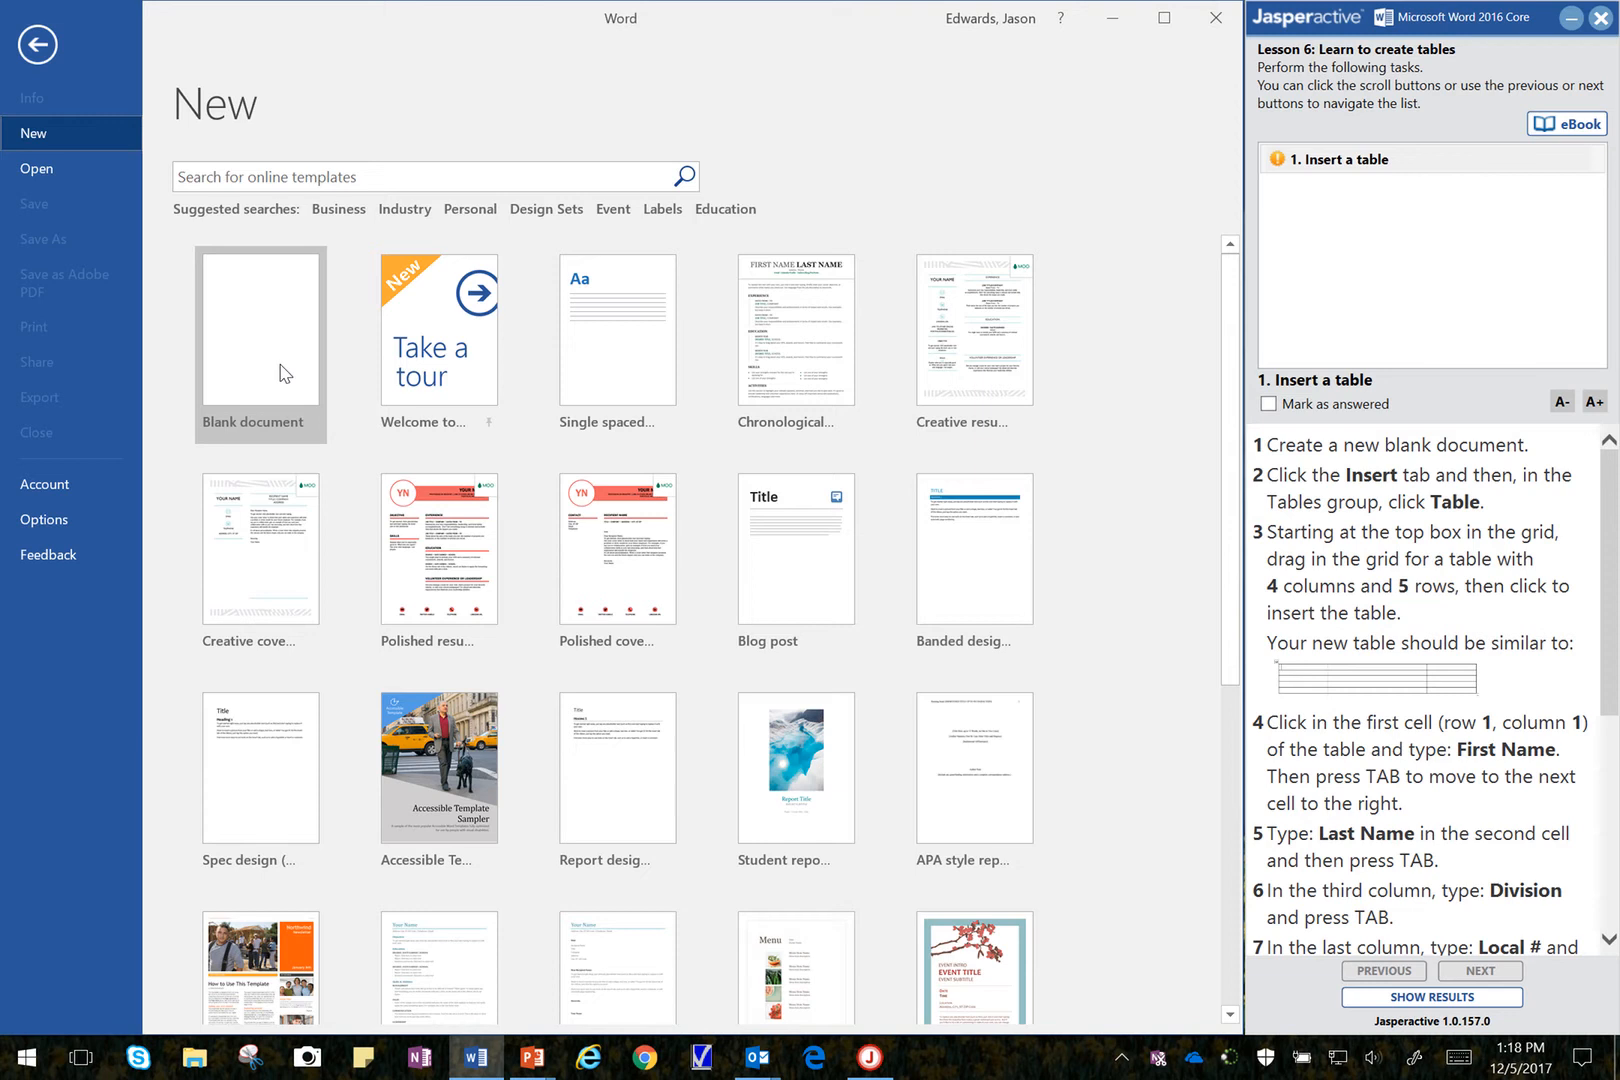
{"action": "left_click", "coordinate": [283, 373]}
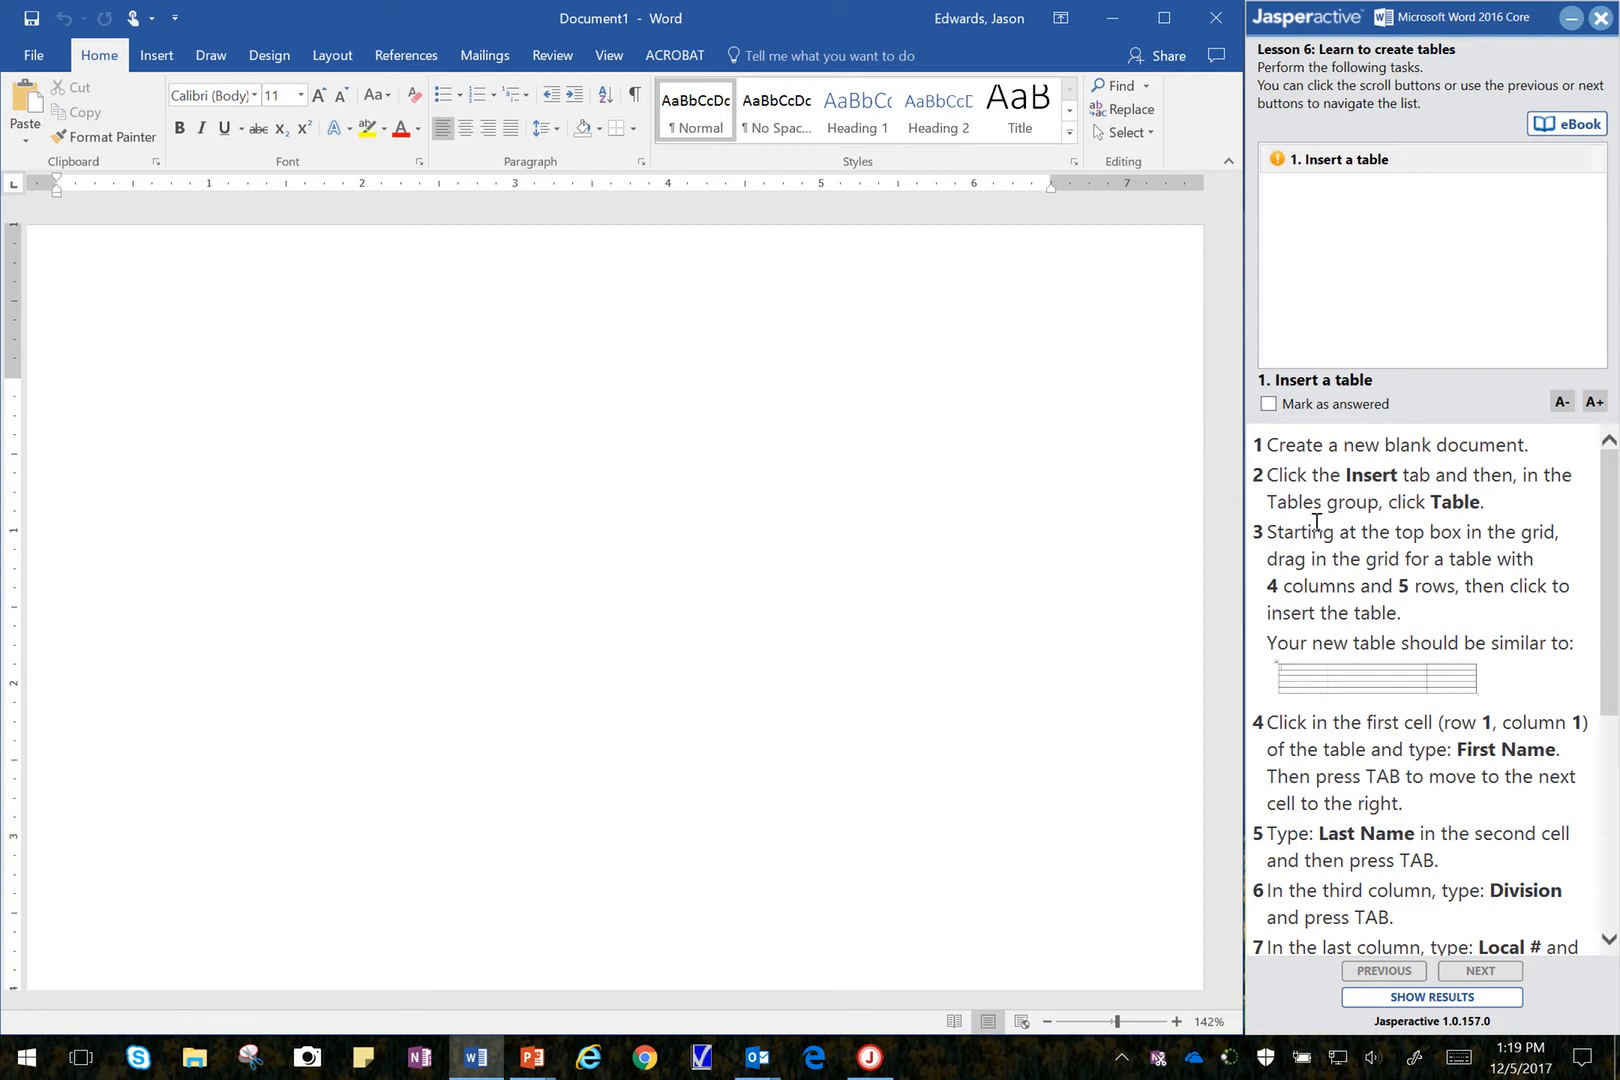
Step: Insert a table with 4 columns and 5 rows into the document
{"action": "left_click", "coordinate": [156, 57]}
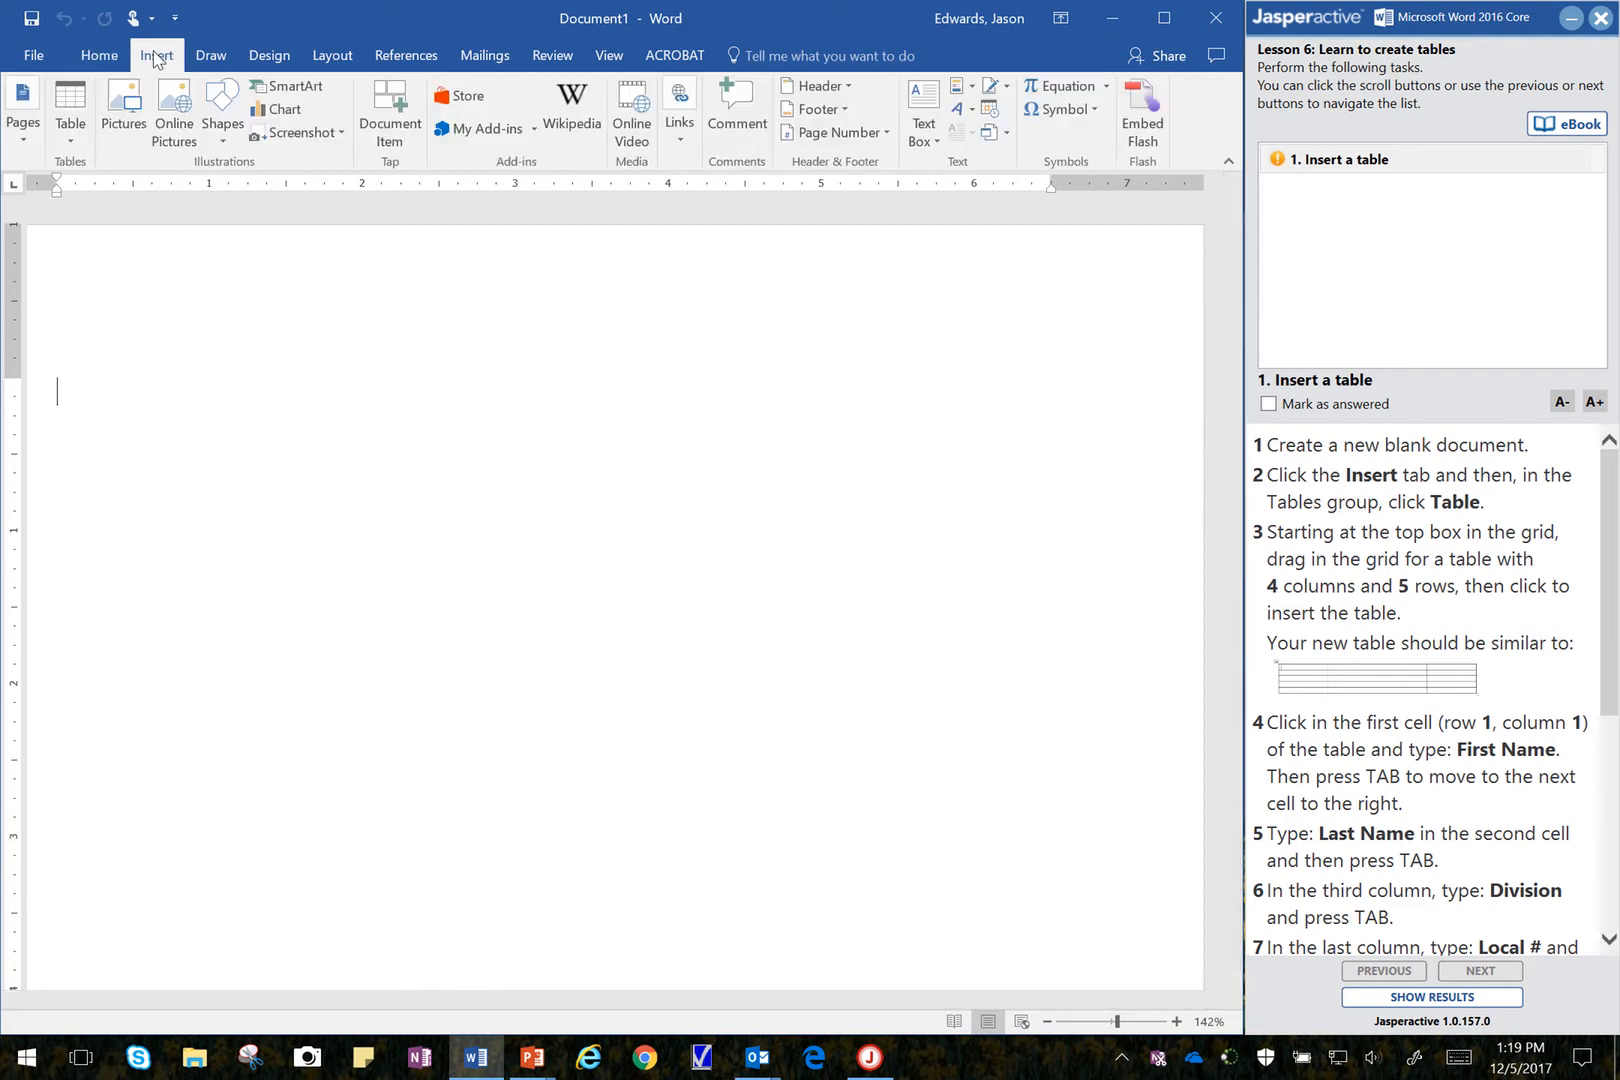
{"action": "left_click", "coordinate": [83, 133]}
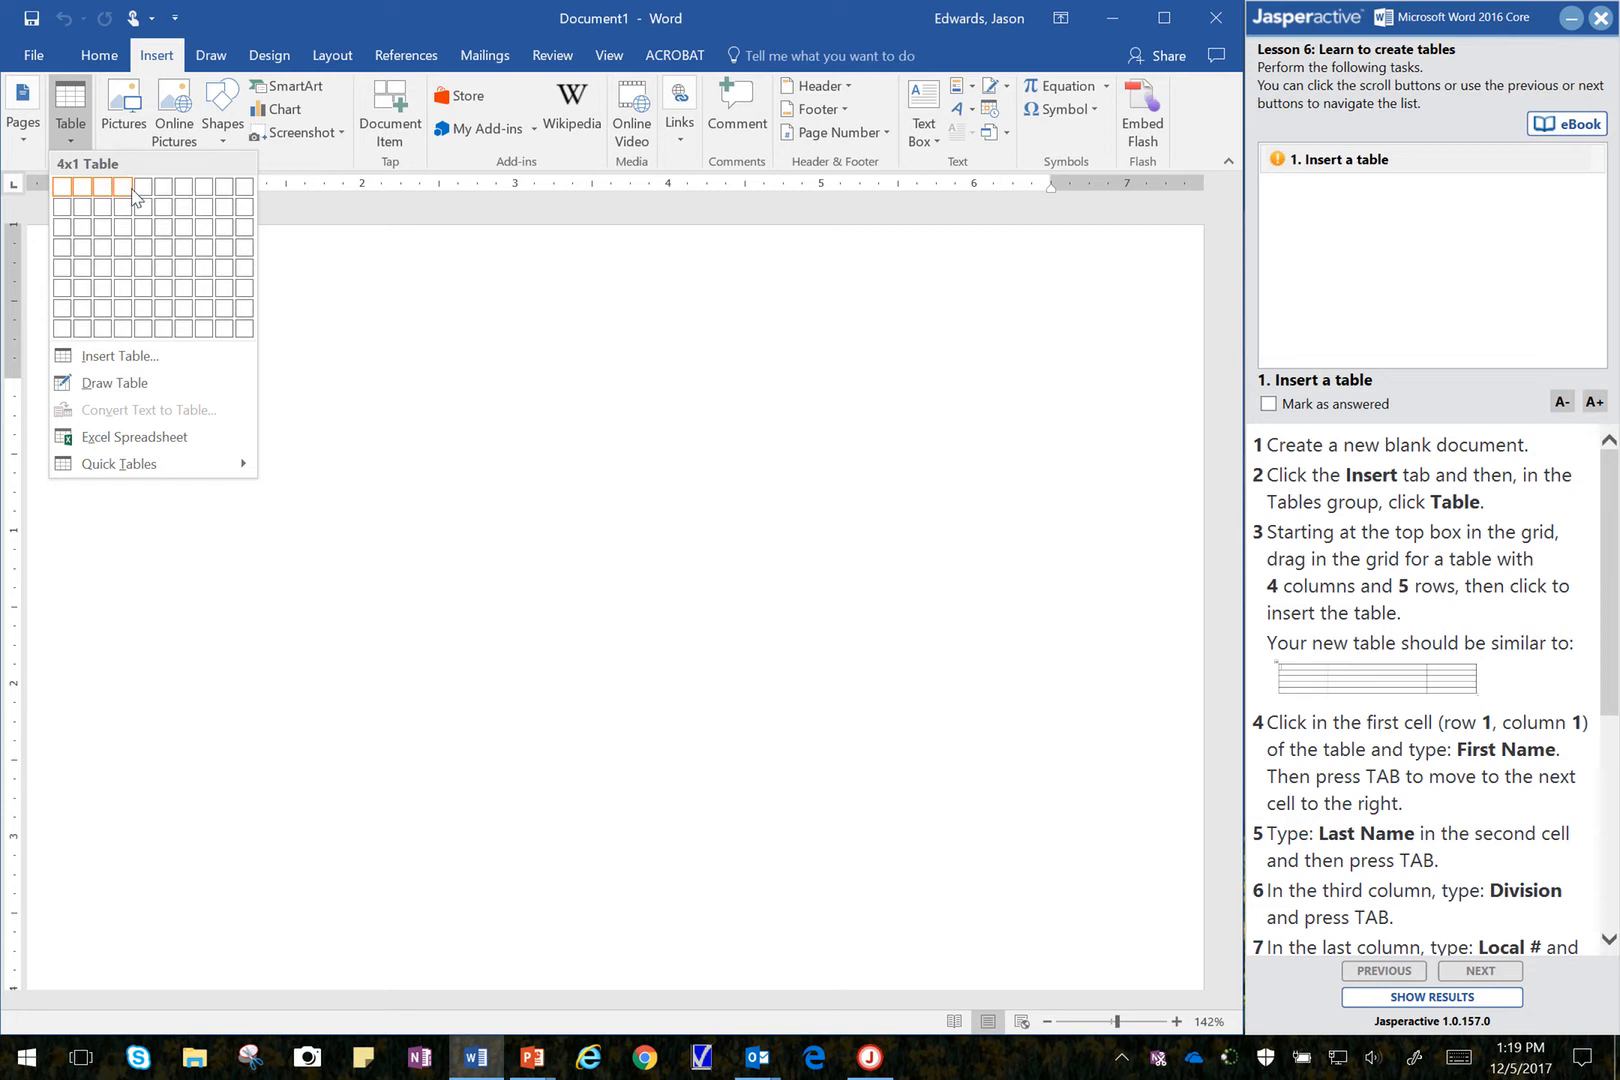
{"action": "left_click", "coordinate": [124, 276]}
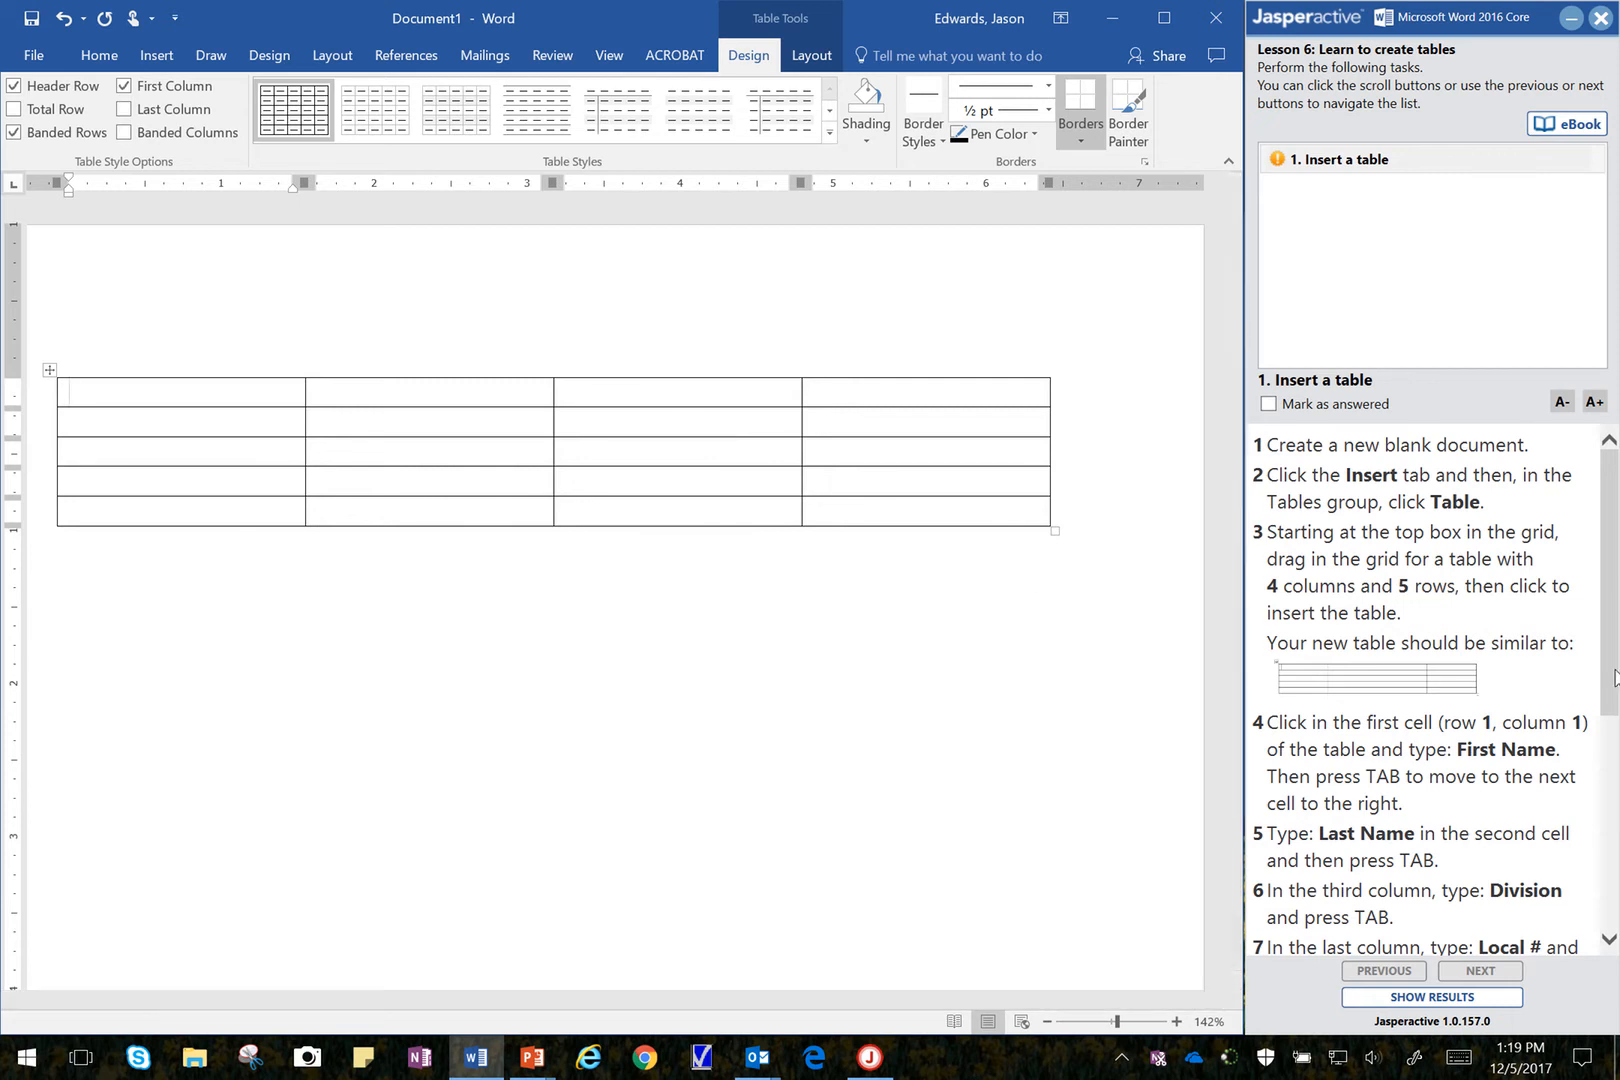
Step: Fill the table's header row with First Name, Last Name, Division and Local #
{"action": "left_click_drag", "start_coordinate": [1612, 680], "coordinate": [1605, 808]}
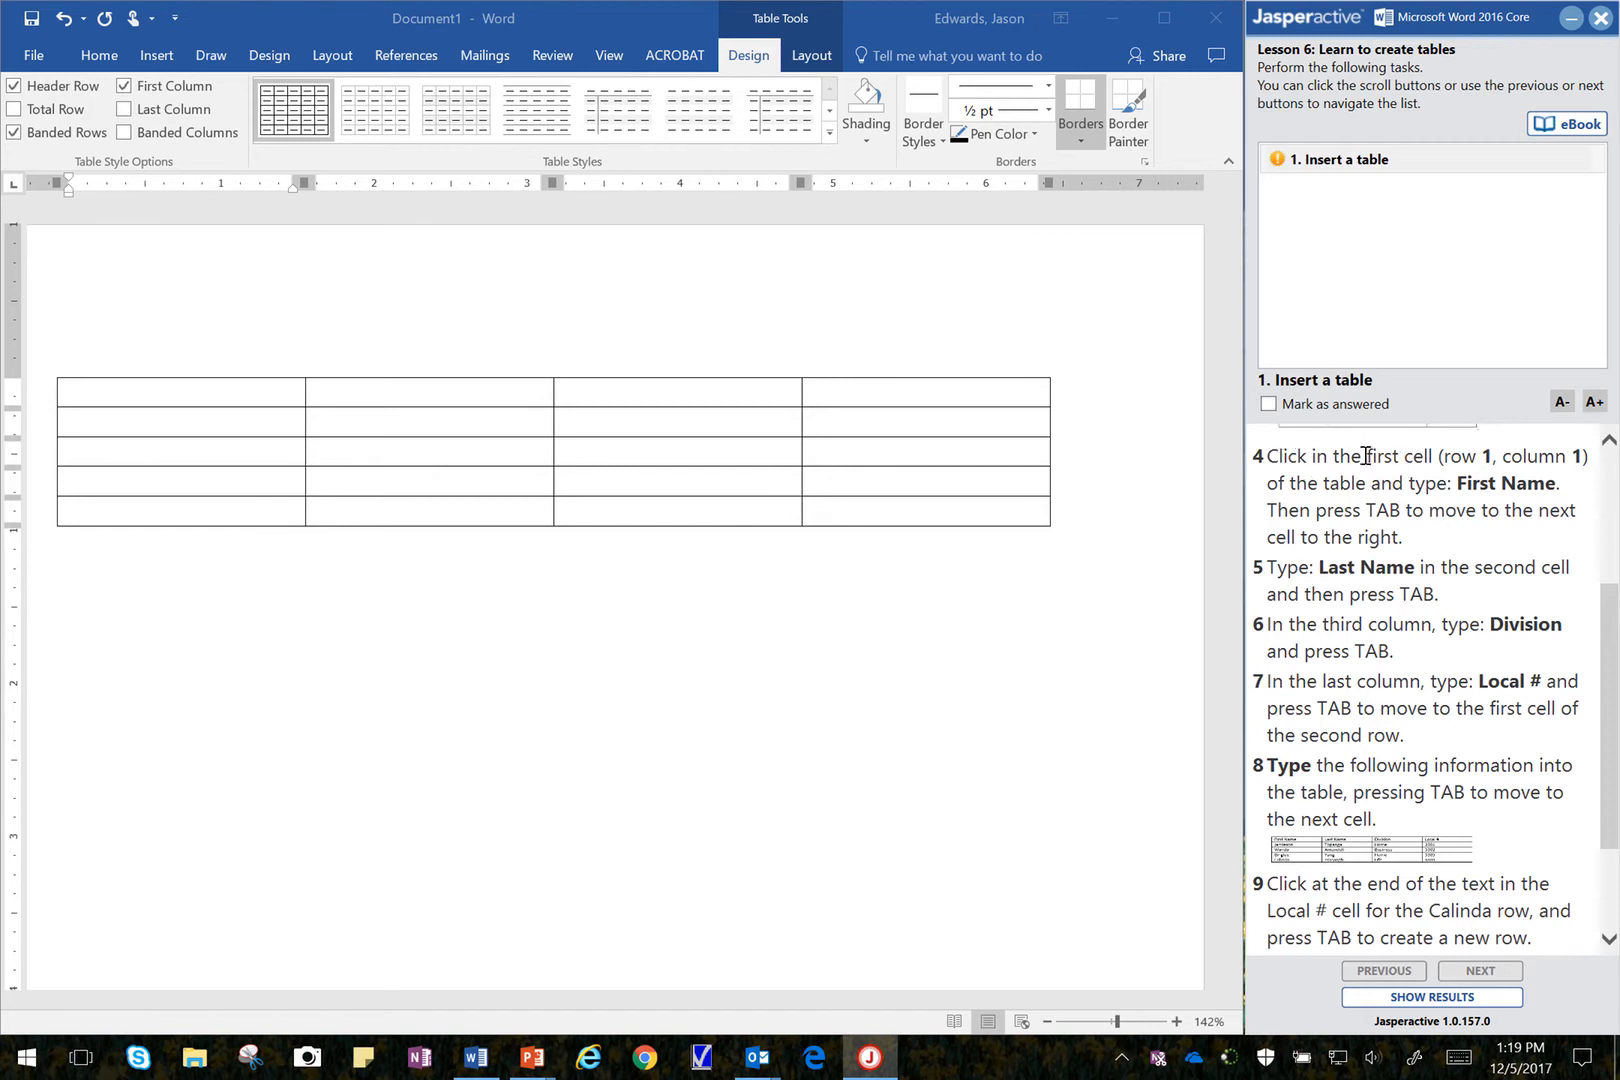
{"action": "left_click", "coordinate": [265, 394]}
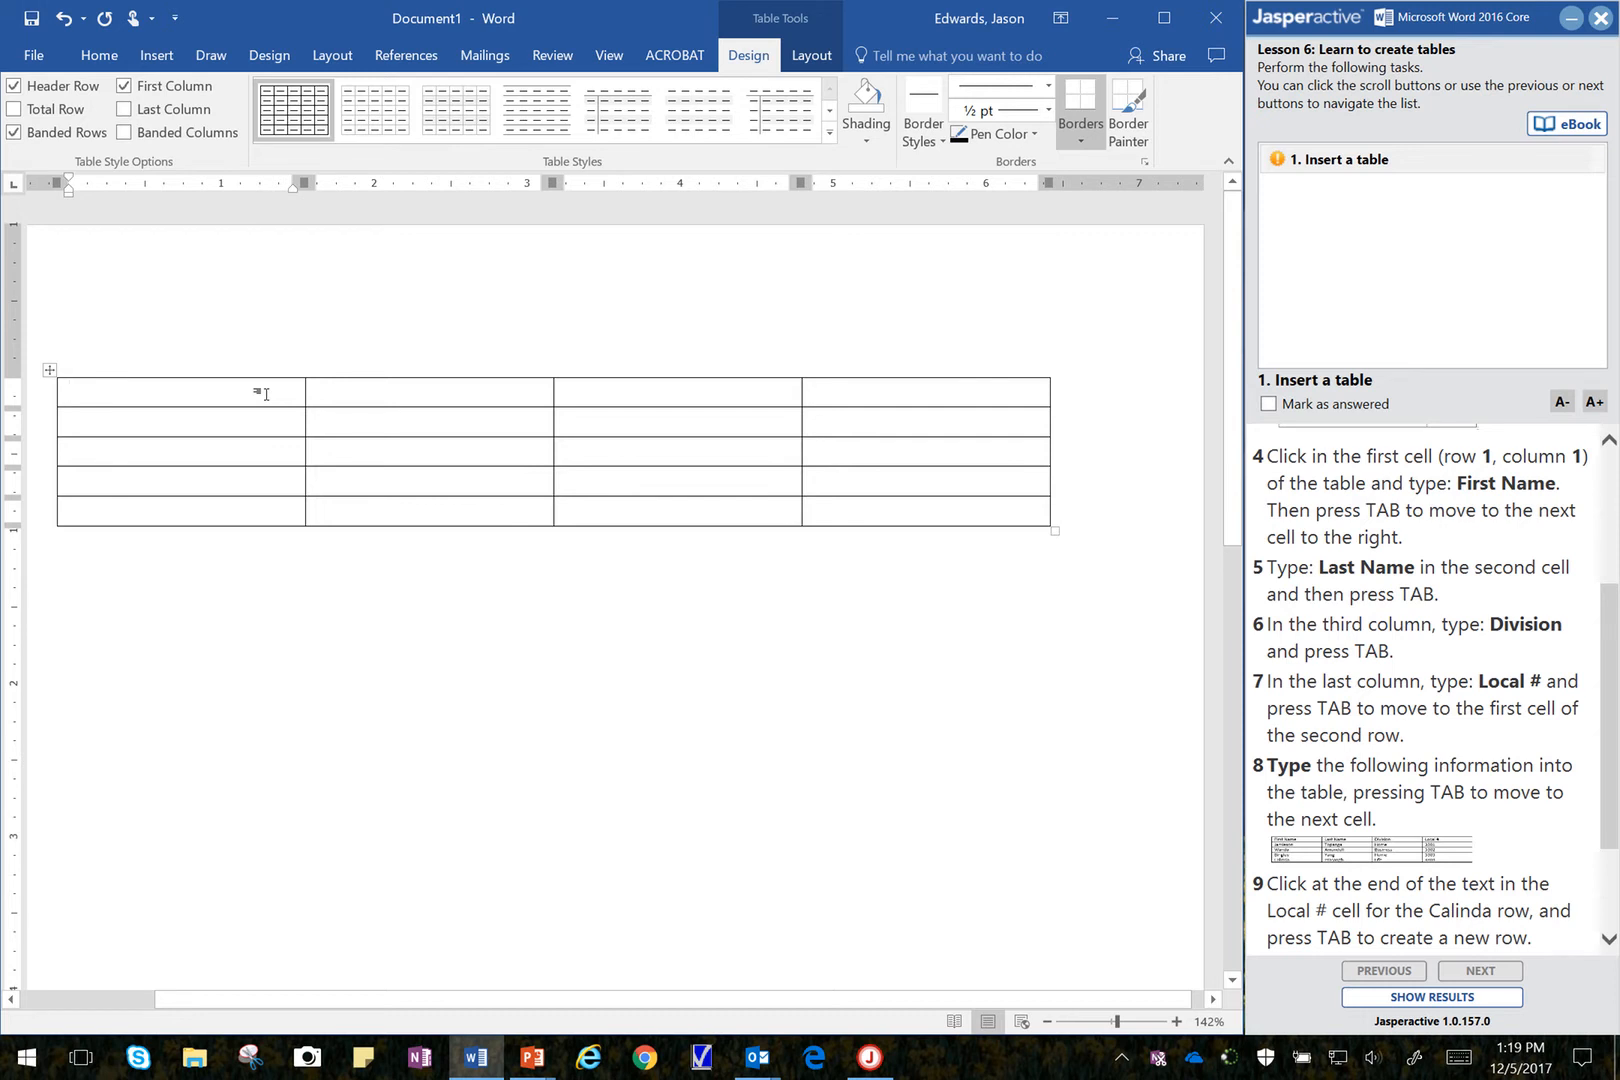
{"action": "type", "text": "First "}
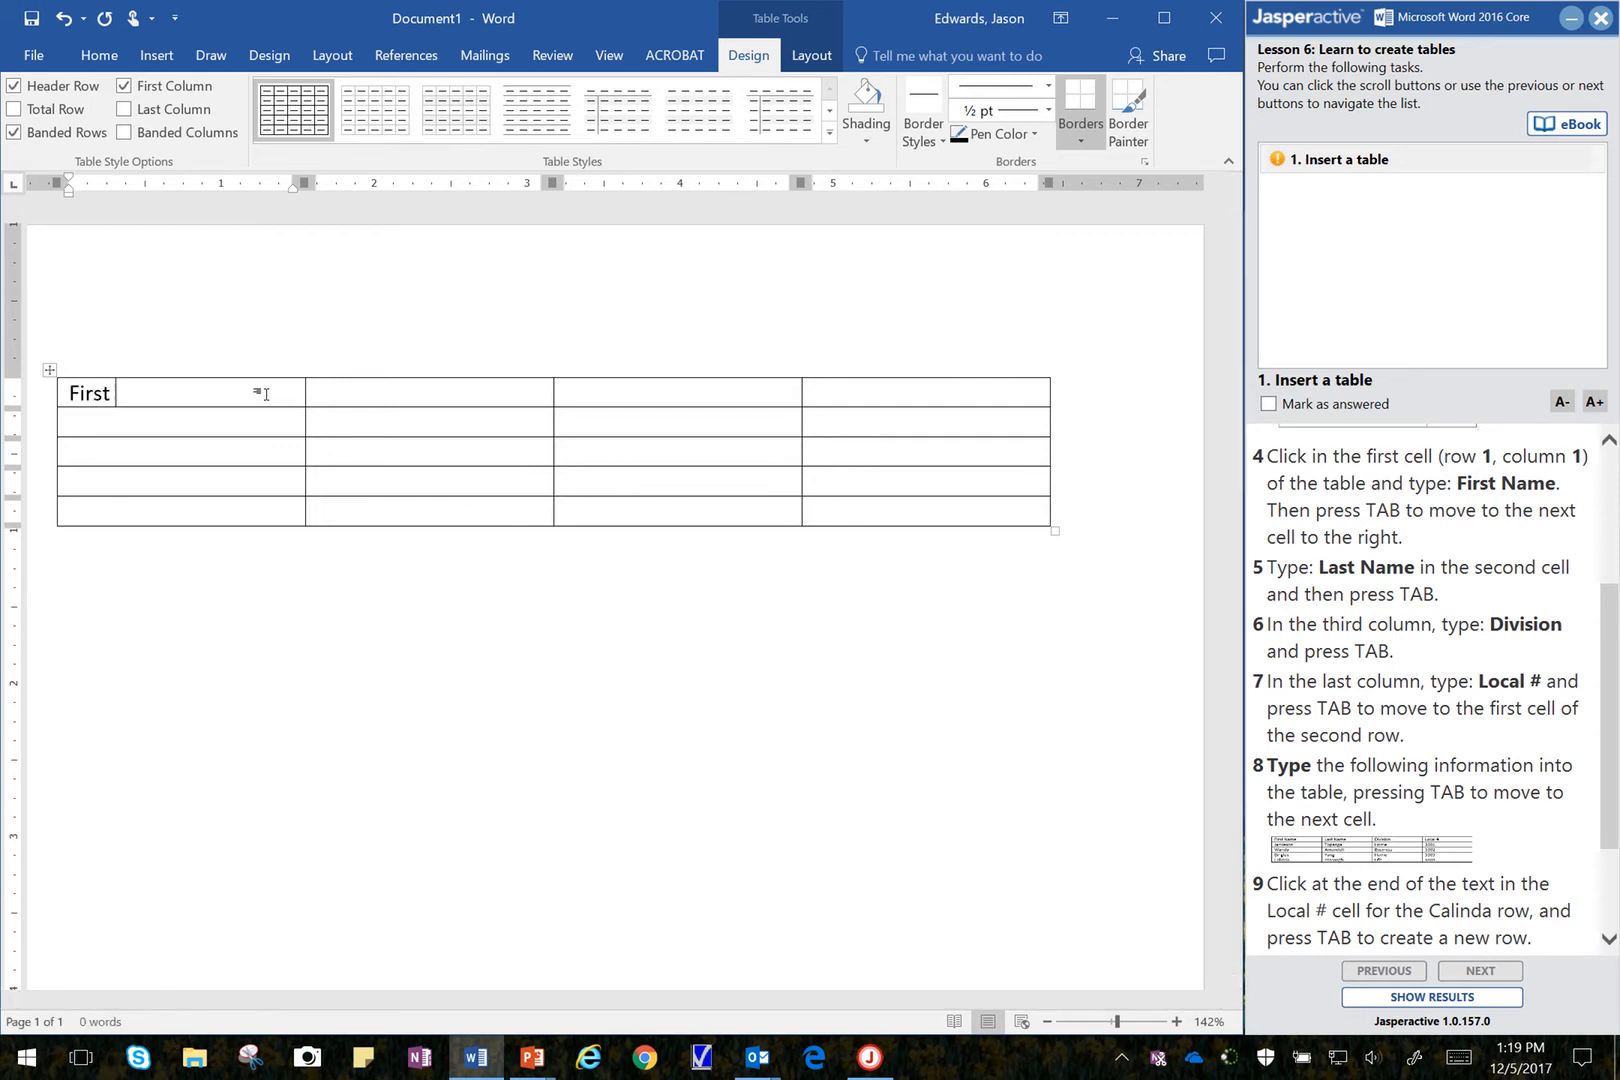
{"action": "type", "text": "Name"}
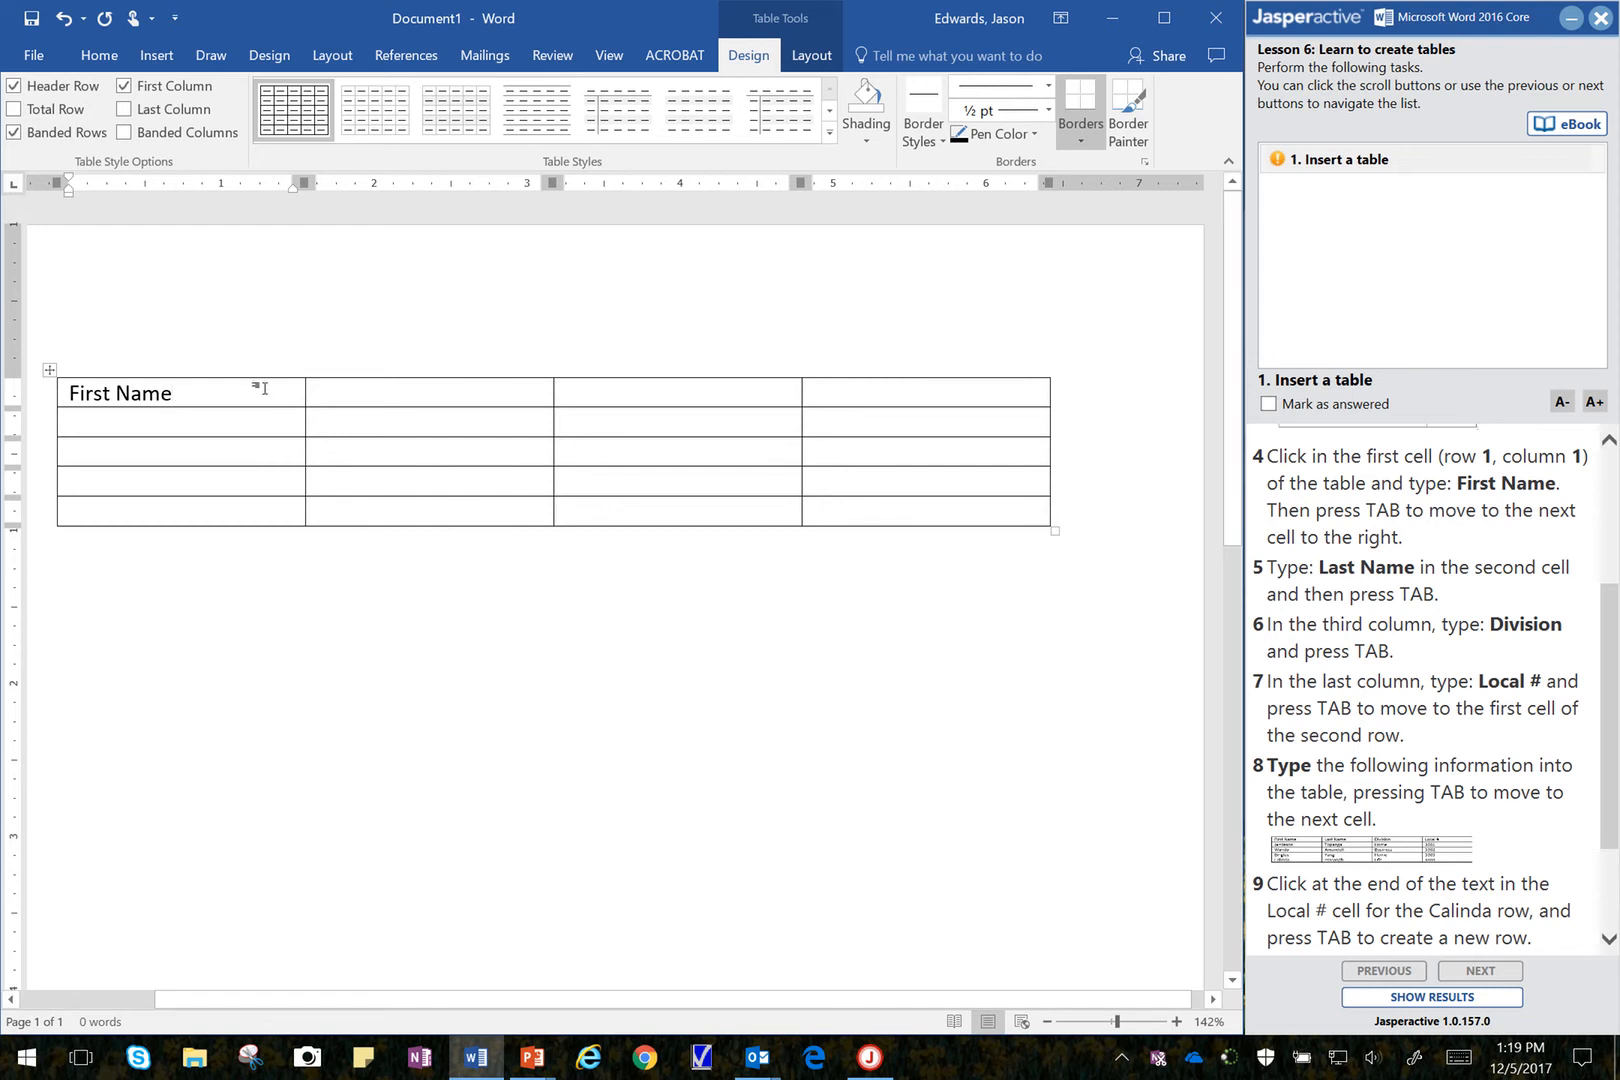
{"action": "key", "text": "Tab"}
{"action": "type", "text": "Last"}
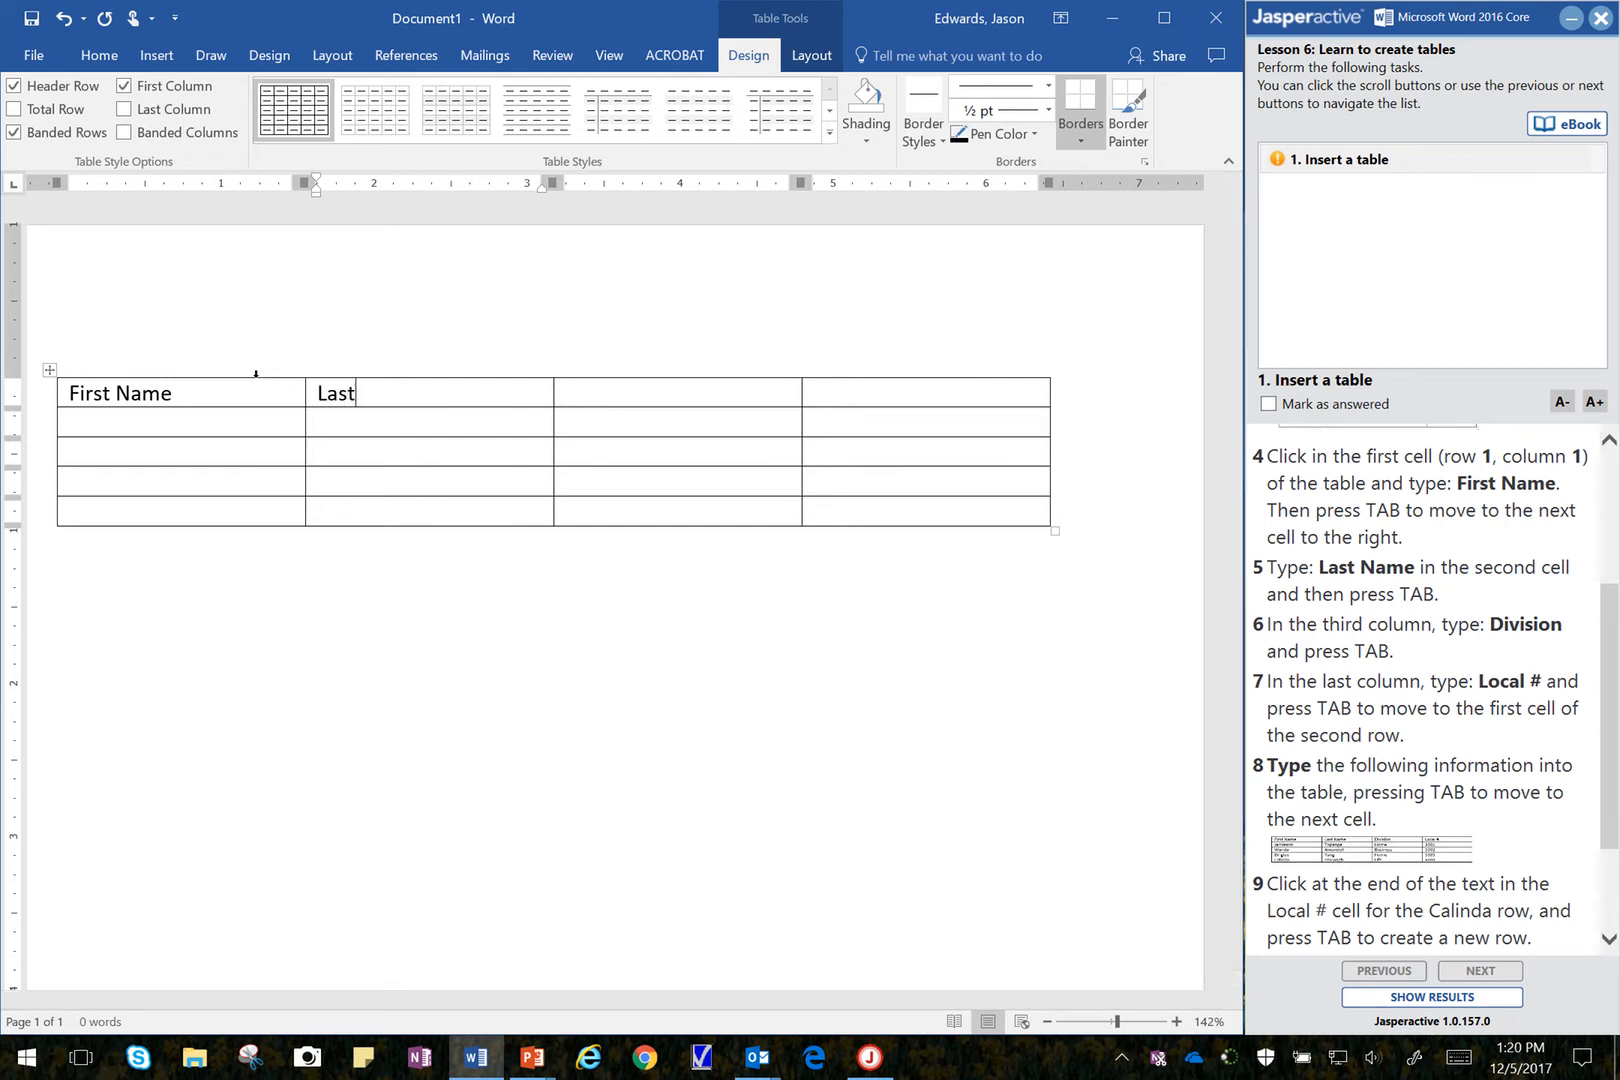
{"action": "type", "text": " Name"}
{"action": "key", "text": "Tab"}
{"action": "type", "text": "Division"}
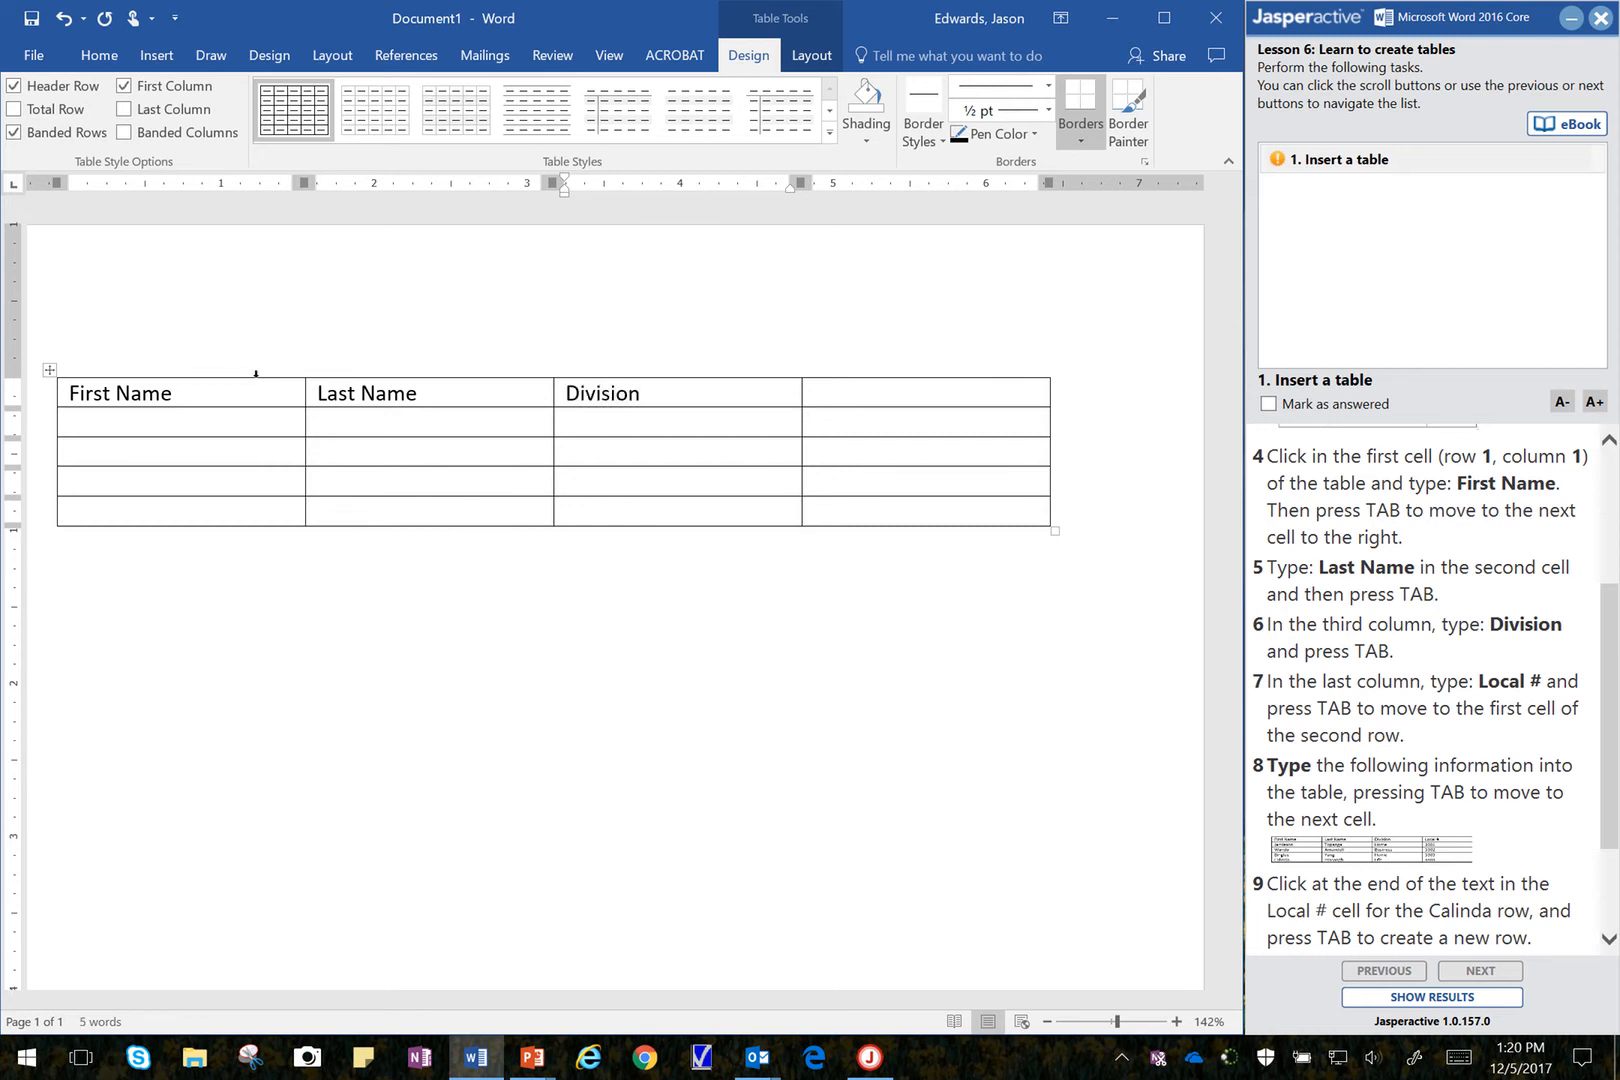
{"action": "key", "text": "Tab"}
{"action": "type", "text": "Local #"}
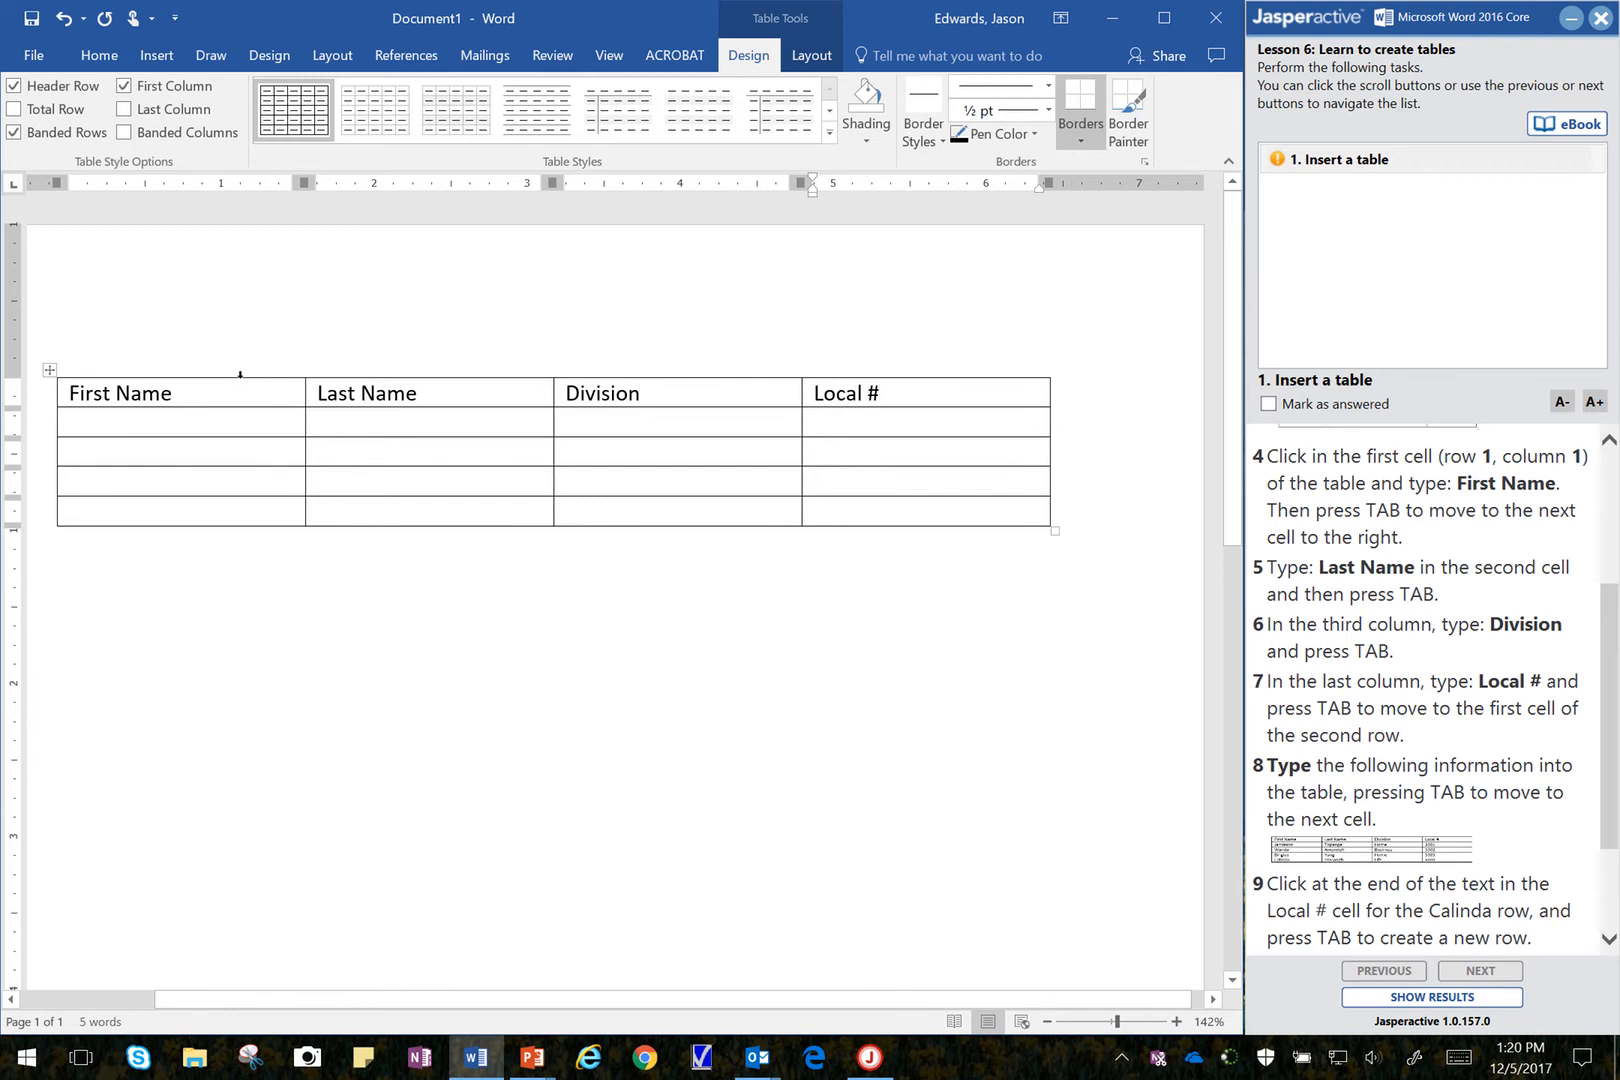
{"action": "key", "text": "Tab"}
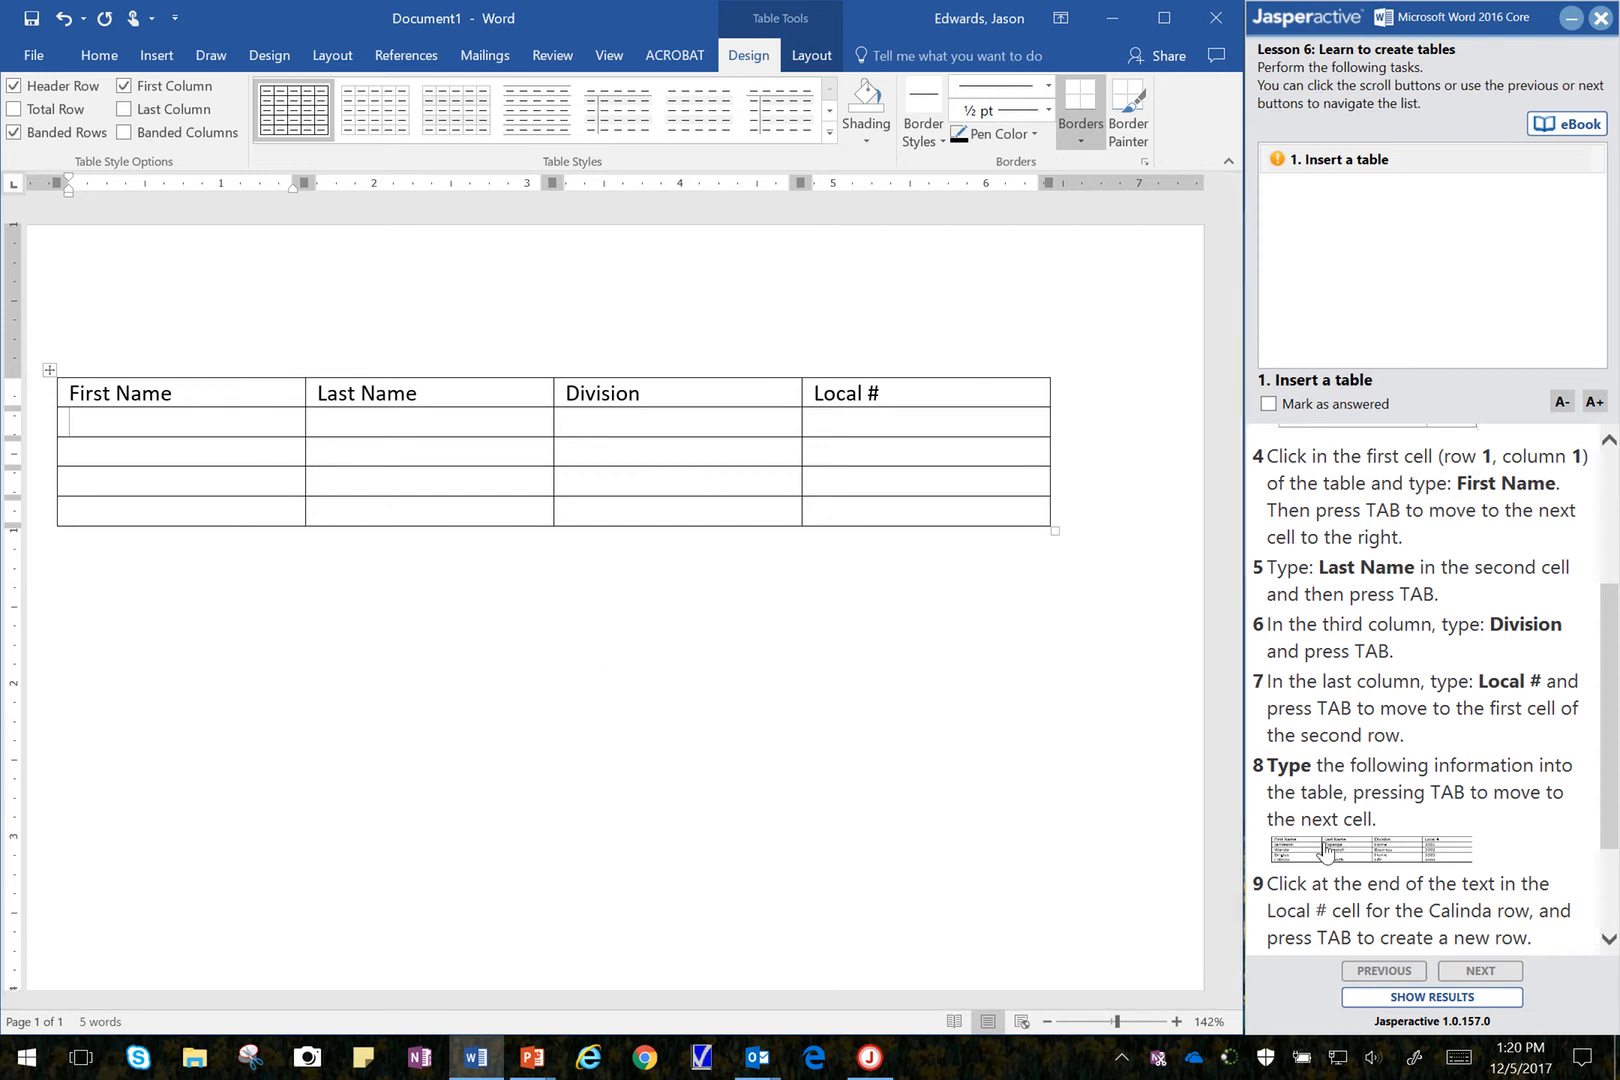
Step: Enlarge the sample table from instruction 8 and place its window below the document's table
{"action": "left_click_drag", "start_coordinate": [1607, 782], "coordinate": [1610, 900]}
{"action": "left_click", "coordinate": [1362, 697]}
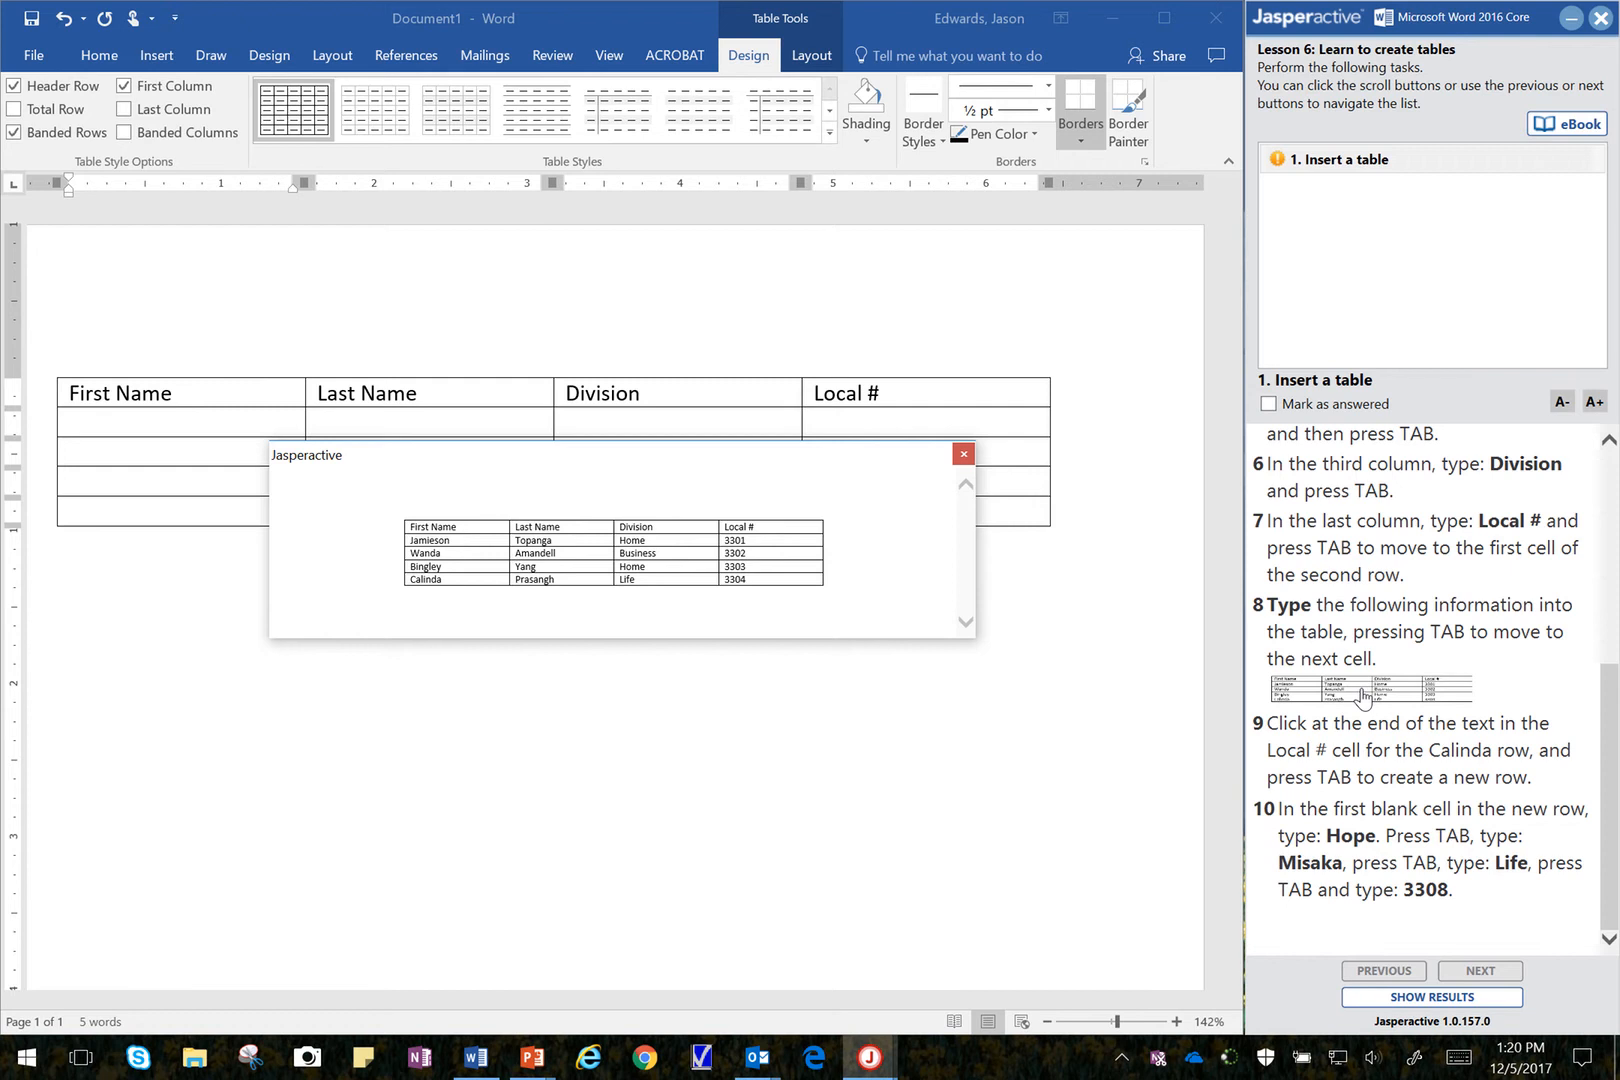
{"action": "left_click_drag", "start_coordinate": [755, 478], "coordinate": [731, 602]}
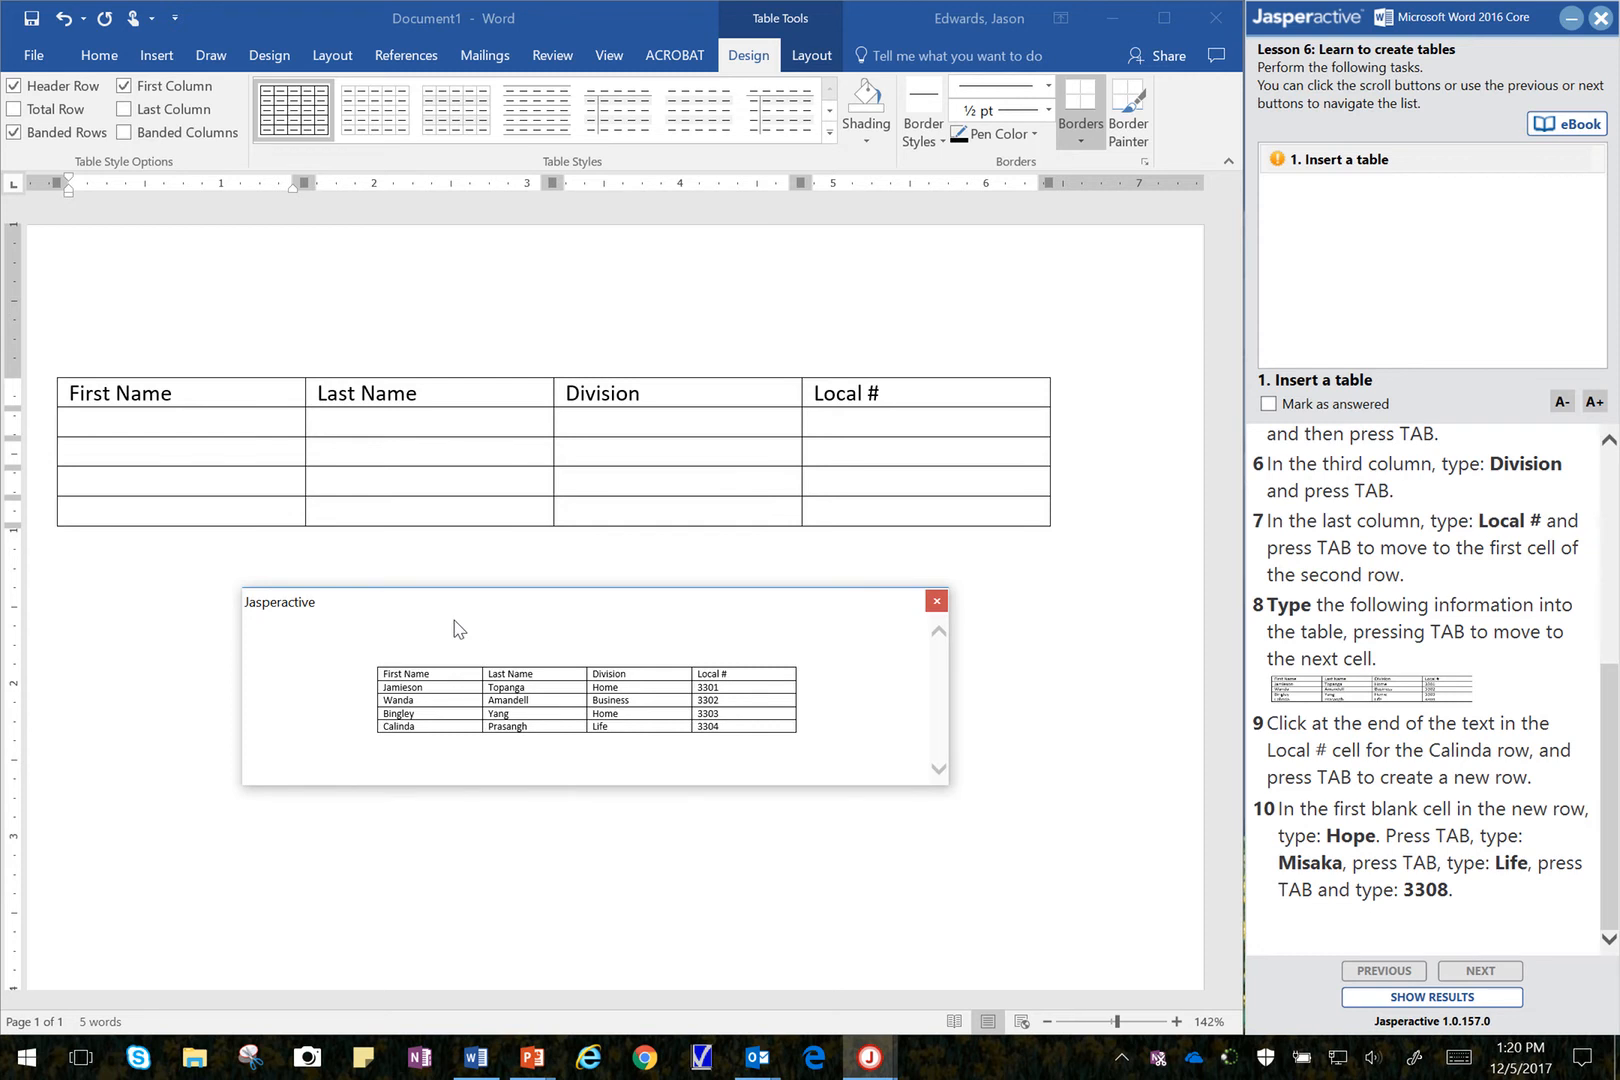
Step: Fill the second row with the first sample person's first and last name, division Home and Local # 3301
{"action": "left_click", "coordinate": [215, 427]}
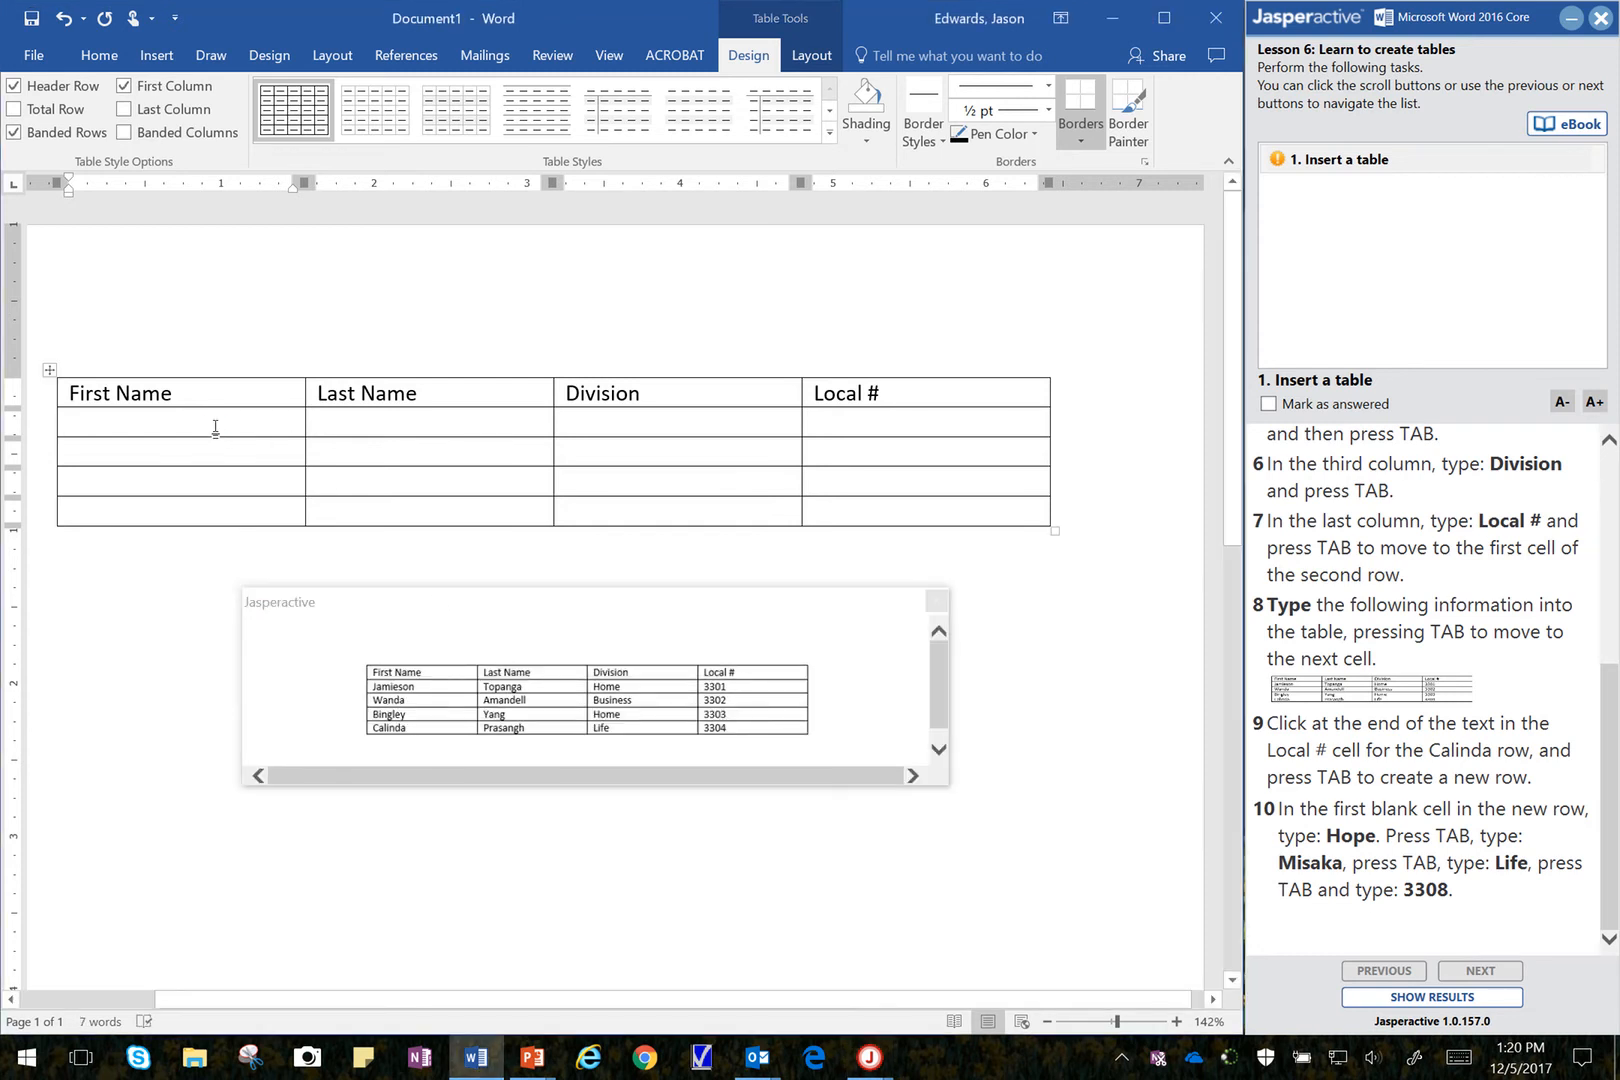
{"action": "type", "text": "Jamieson"}
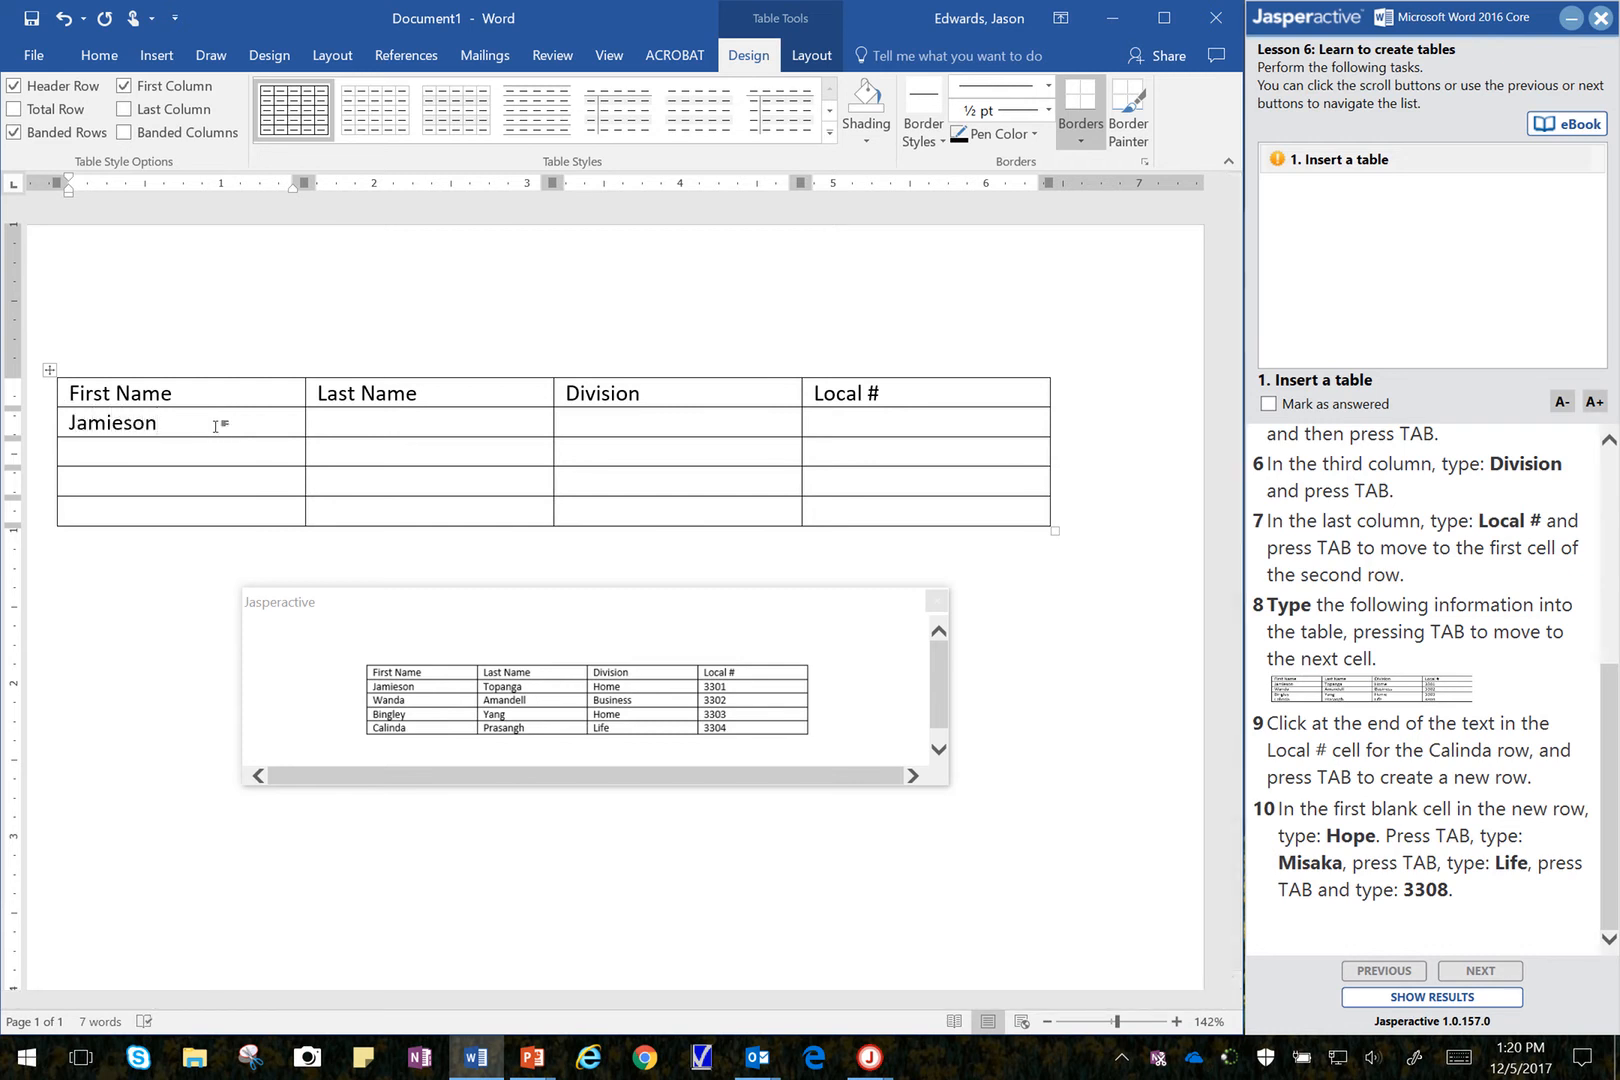
{"action": "key", "text": "Tab"}
{"action": "type", "text": "Topanga"}
{"action": "key", "text": "Tab"}
{"action": "type", "text": "Ho"}
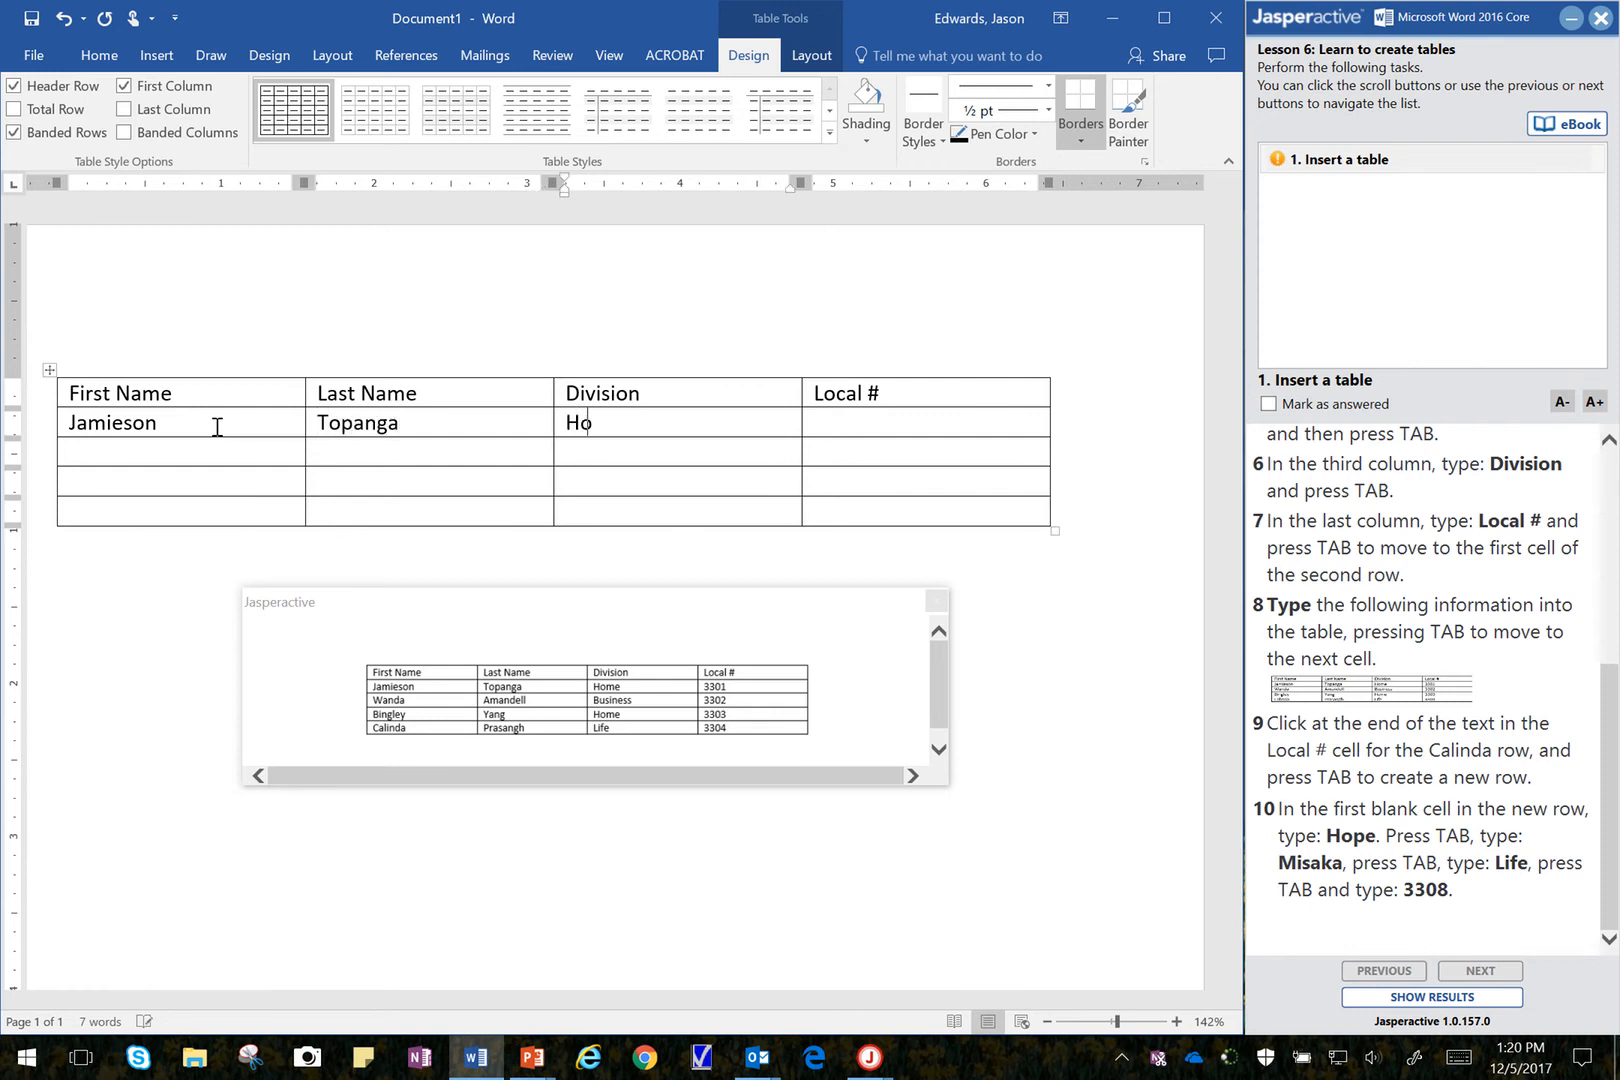
{"action": "type", "text": "me"}
{"action": "key", "text": "Tab"}
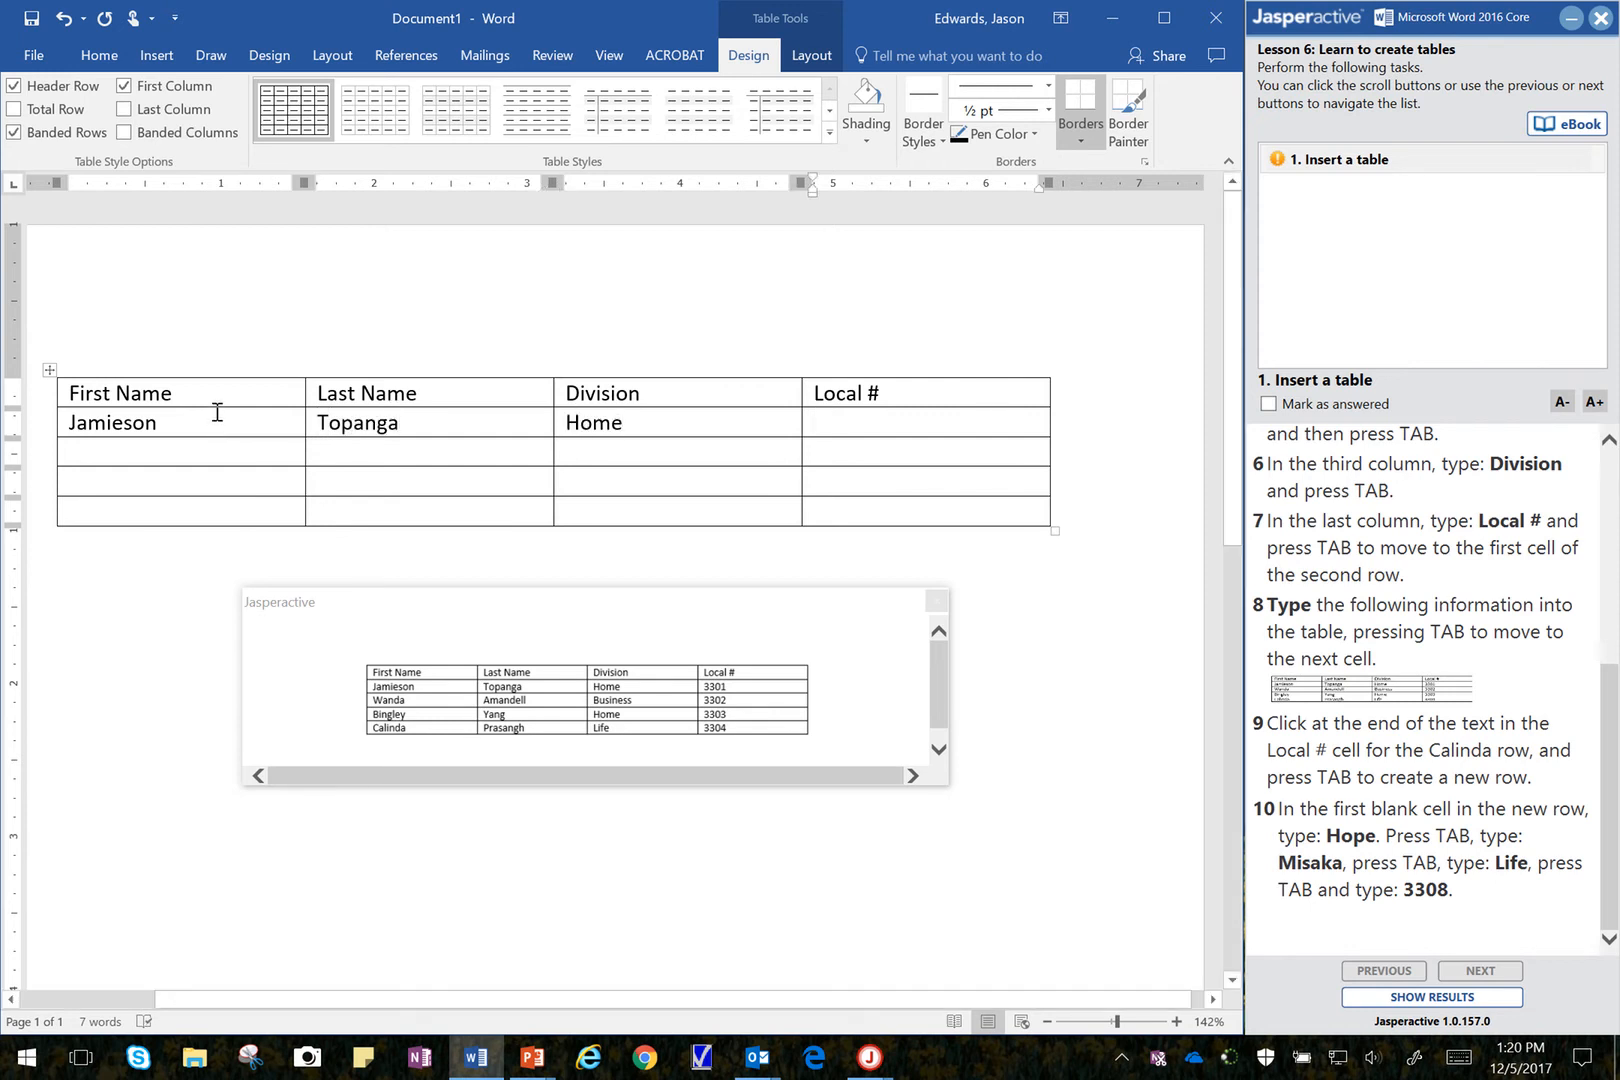
{"action": "type", "text": "3301"}
{"action": "key", "text": "Tab"}
Step: Fill the third row with the second sample person's first and last name, division Business and Local # 3302
{"action": "type", "text": "Wanda"}
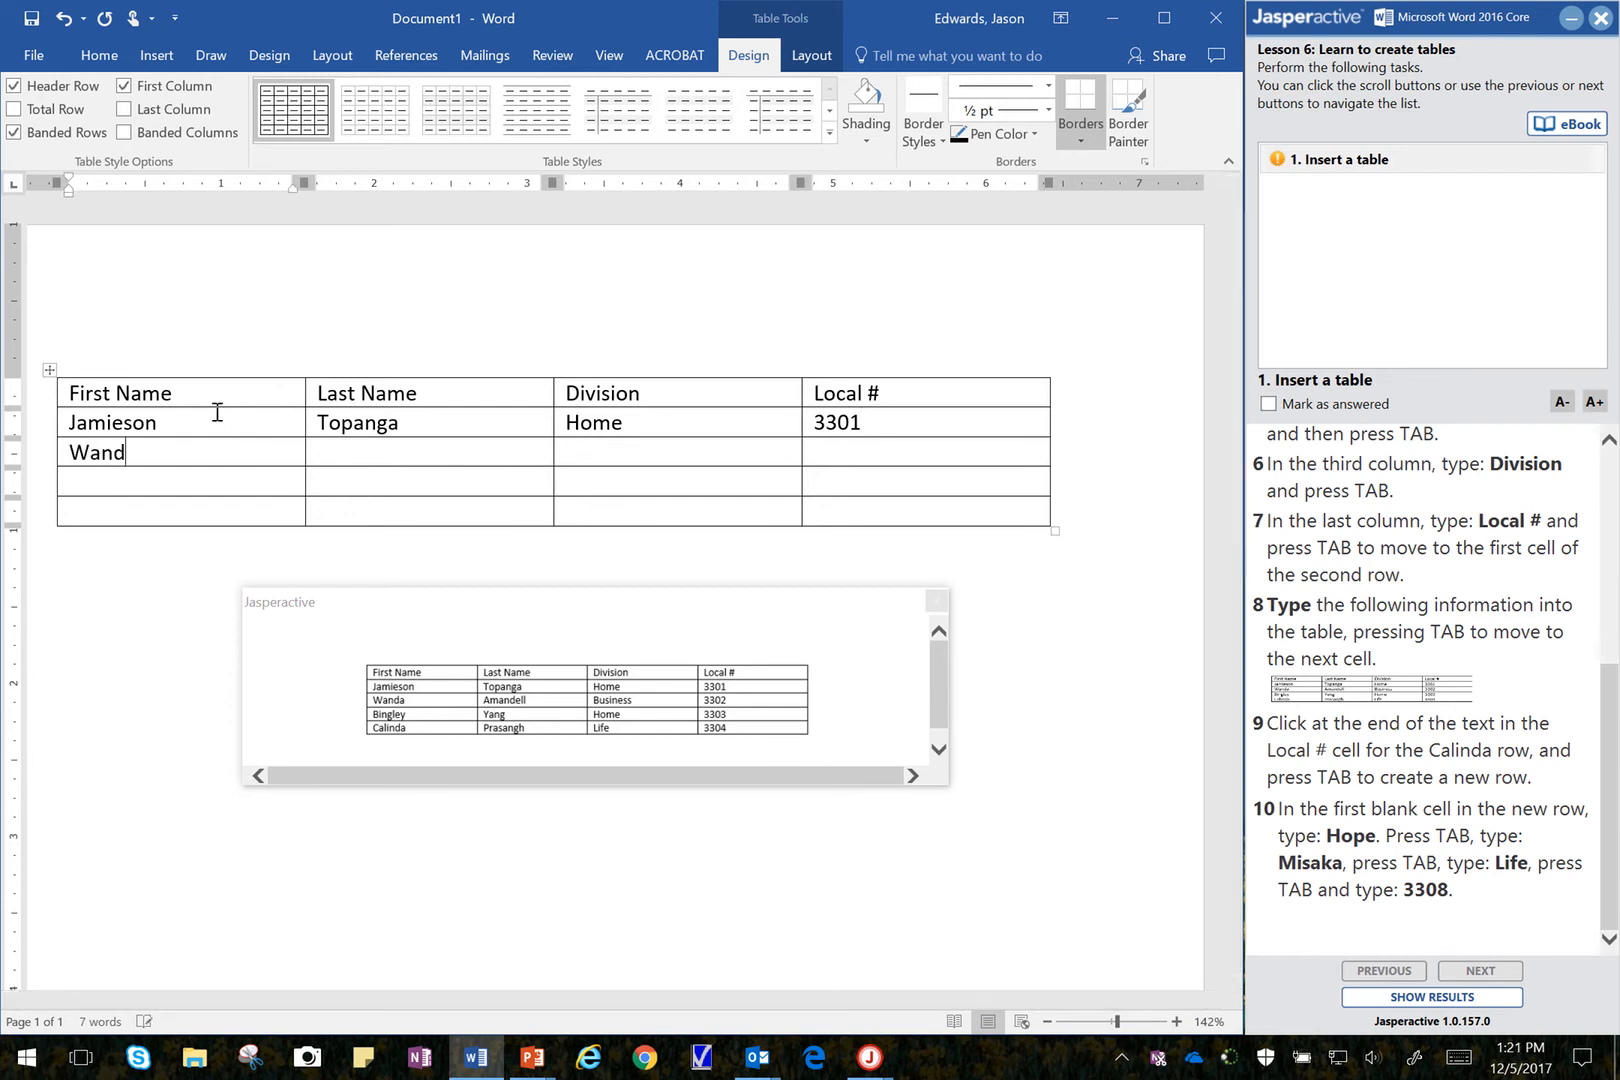
{"action": "key", "text": "Tab"}
{"action": "type", "text": "Amadell"}
{"action": "key", "text": "Tab"}
{"action": "type", "text": "Business"}
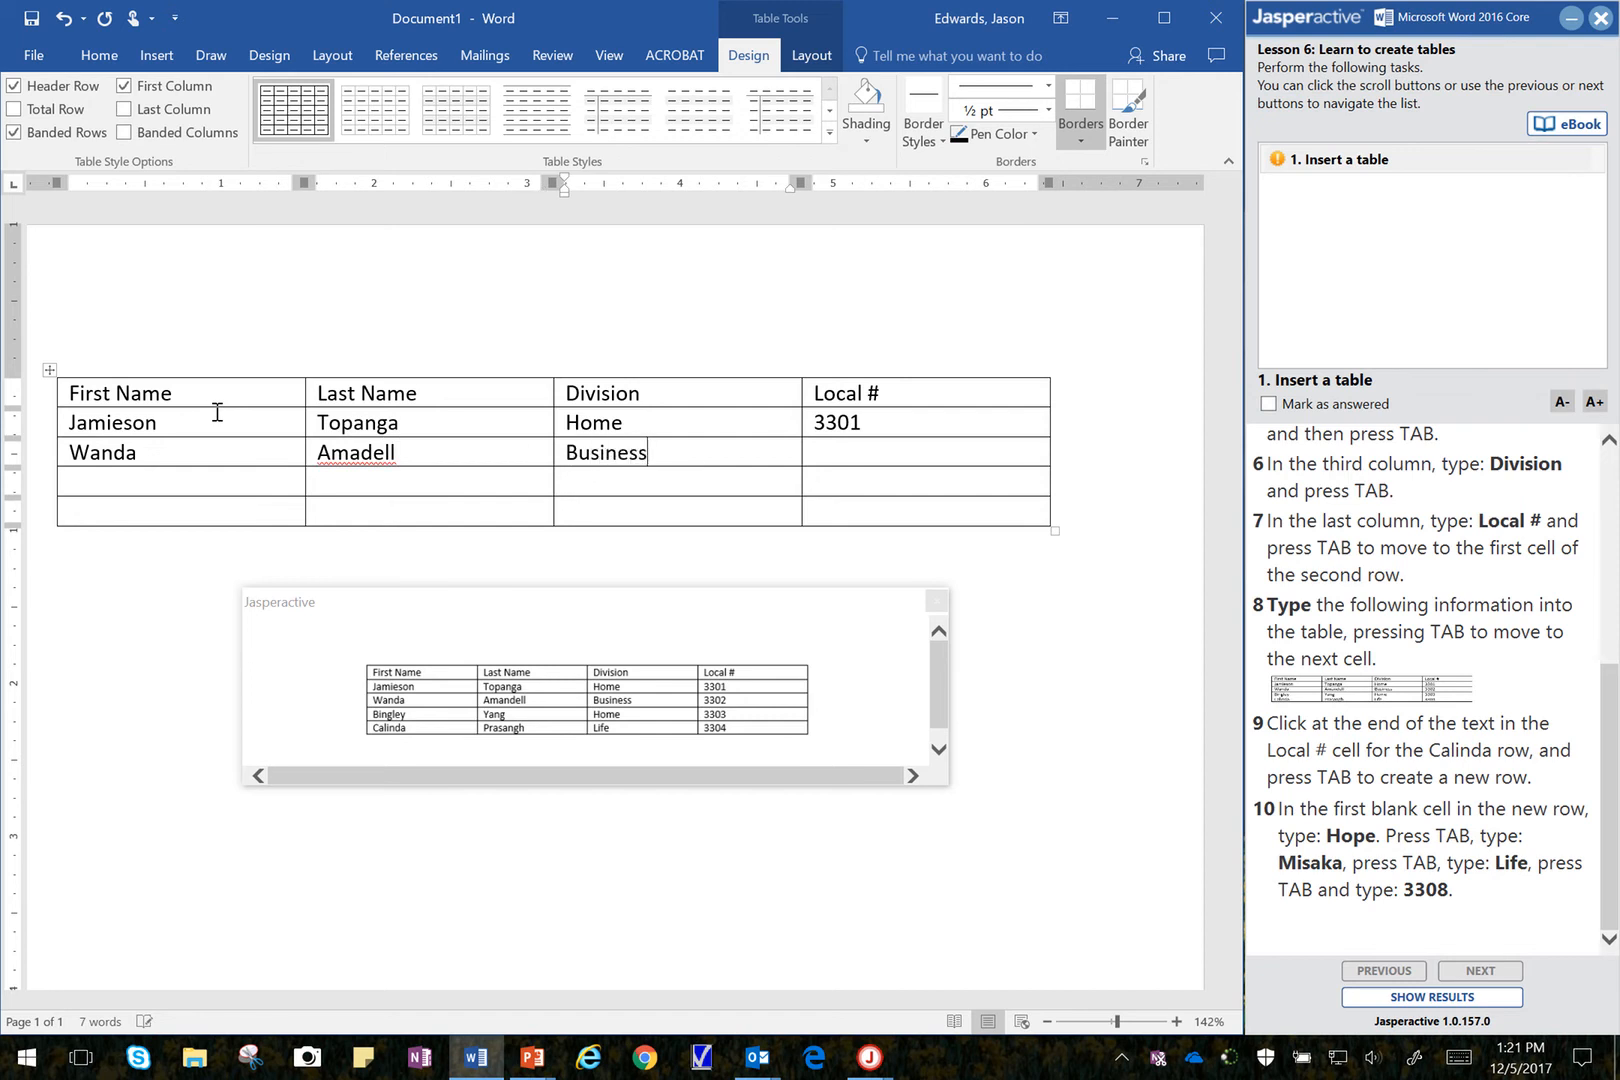
{"action": "key", "text": "Tab"}
{"action": "type", "text": "3302"}
{"action": "key", "text": "Tab"}
Step: Fill the fourth row with the third sample person's first and last name, division Home and Local # 3303
{"action": "type", "text": "Br"}
{"action": "key", "text": "BackSpace"}
{"action": "type", "text": "ingley"}
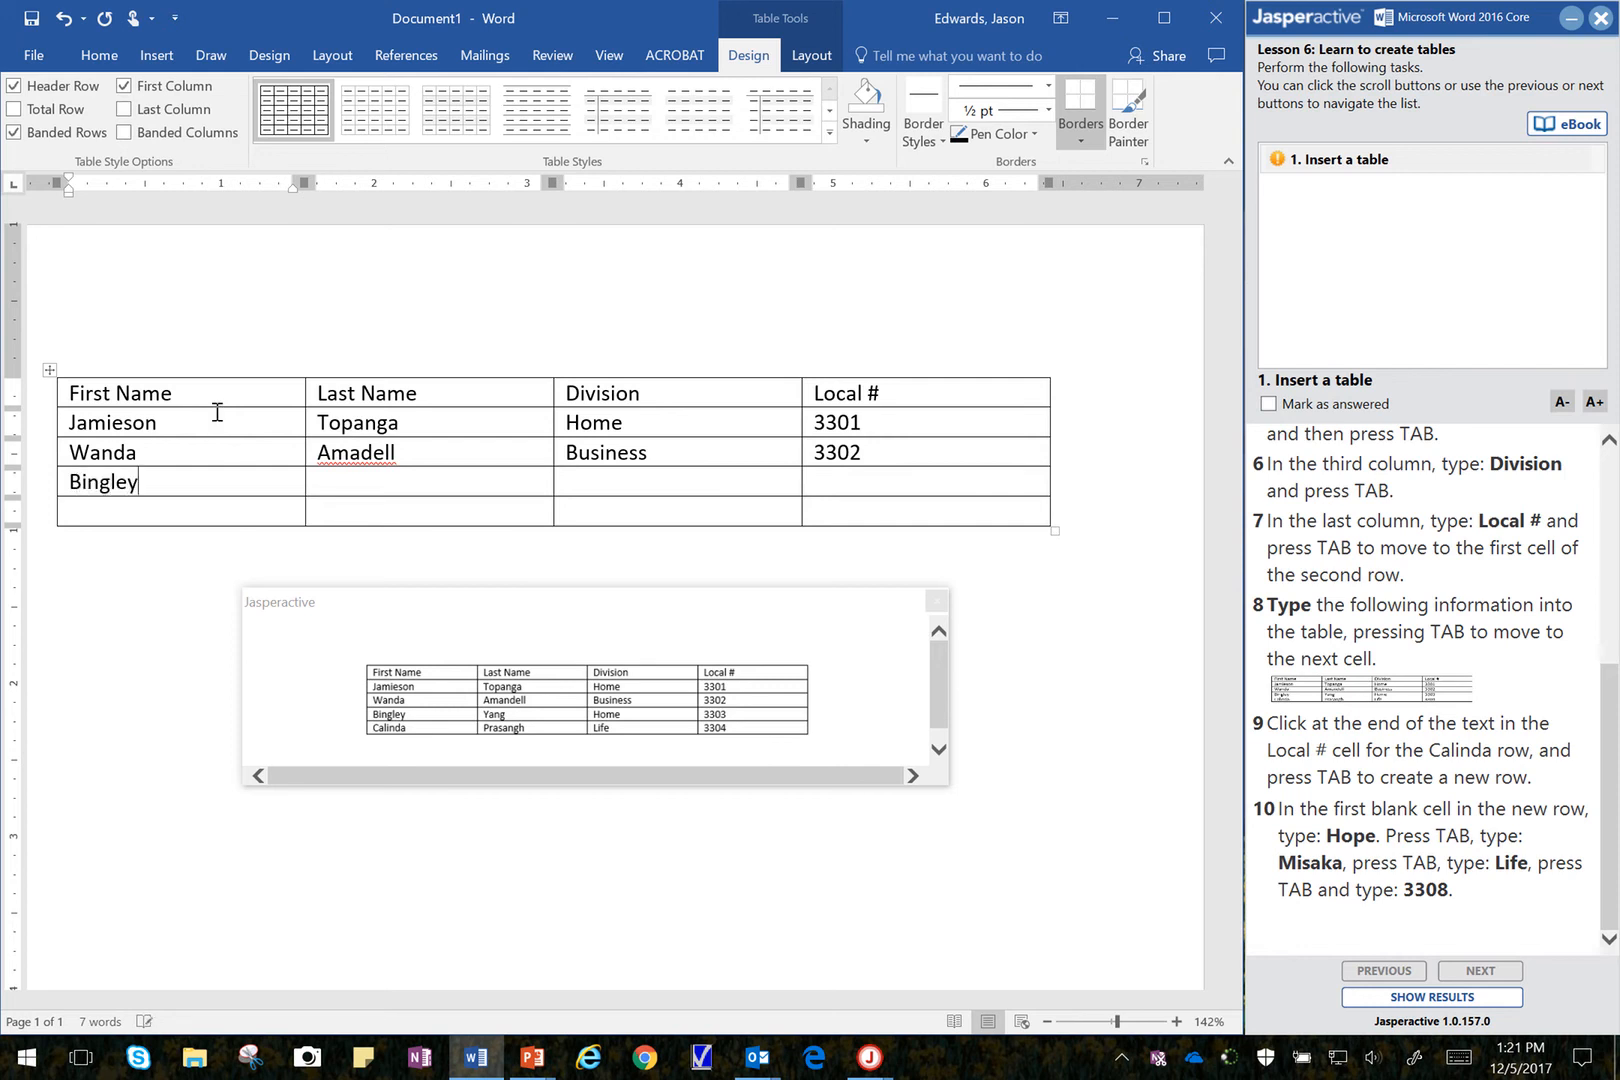
{"action": "key", "text": "Tab"}
{"action": "type", "text": "Yang"}
{"action": "key", "text": "Tab"}
{"action": "type", "text": "Home"}
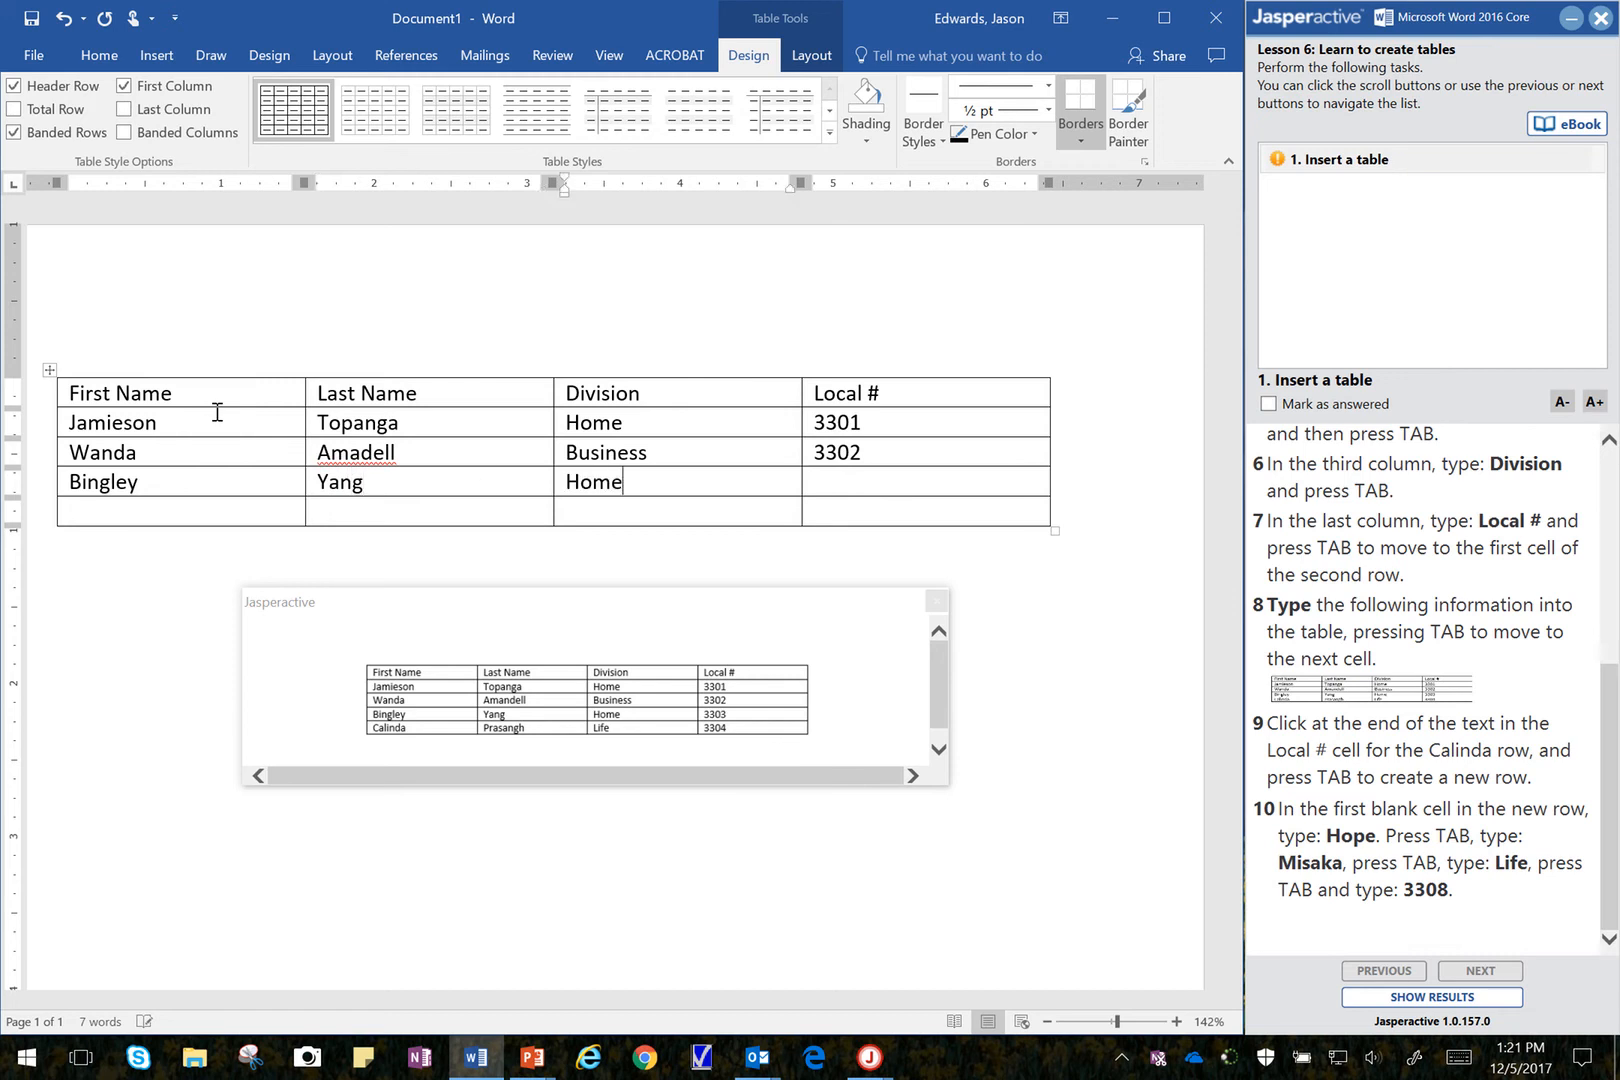
{"action": "key", "text": "Tab"}
{"action": "type", "text": "3303"}
{"action": "key", "text": "Tab"}
Step: Fill the fifth row with the fourth sample person's first and last name, division Life and Local # 3304
{"action": "type", "text": "C"}
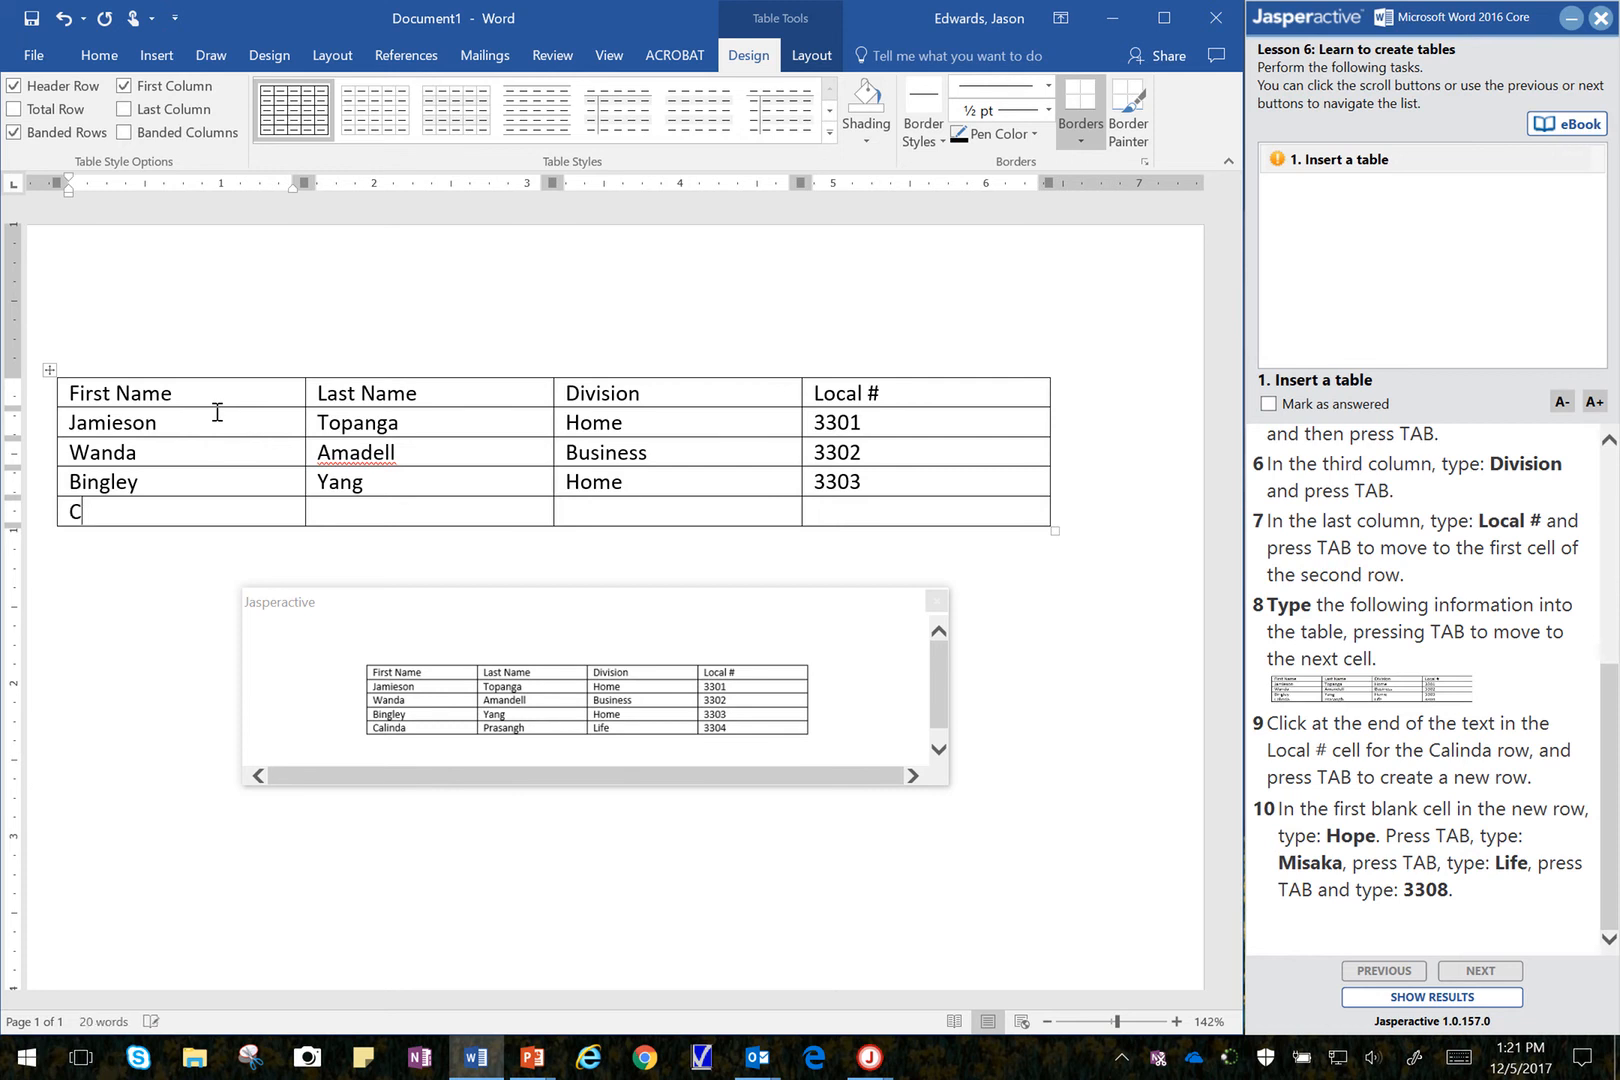
{"action": "type", "text": "alinda"}
{"action": "key", "text": "Tab"}
{"action": "type", "text": "Prasan"}
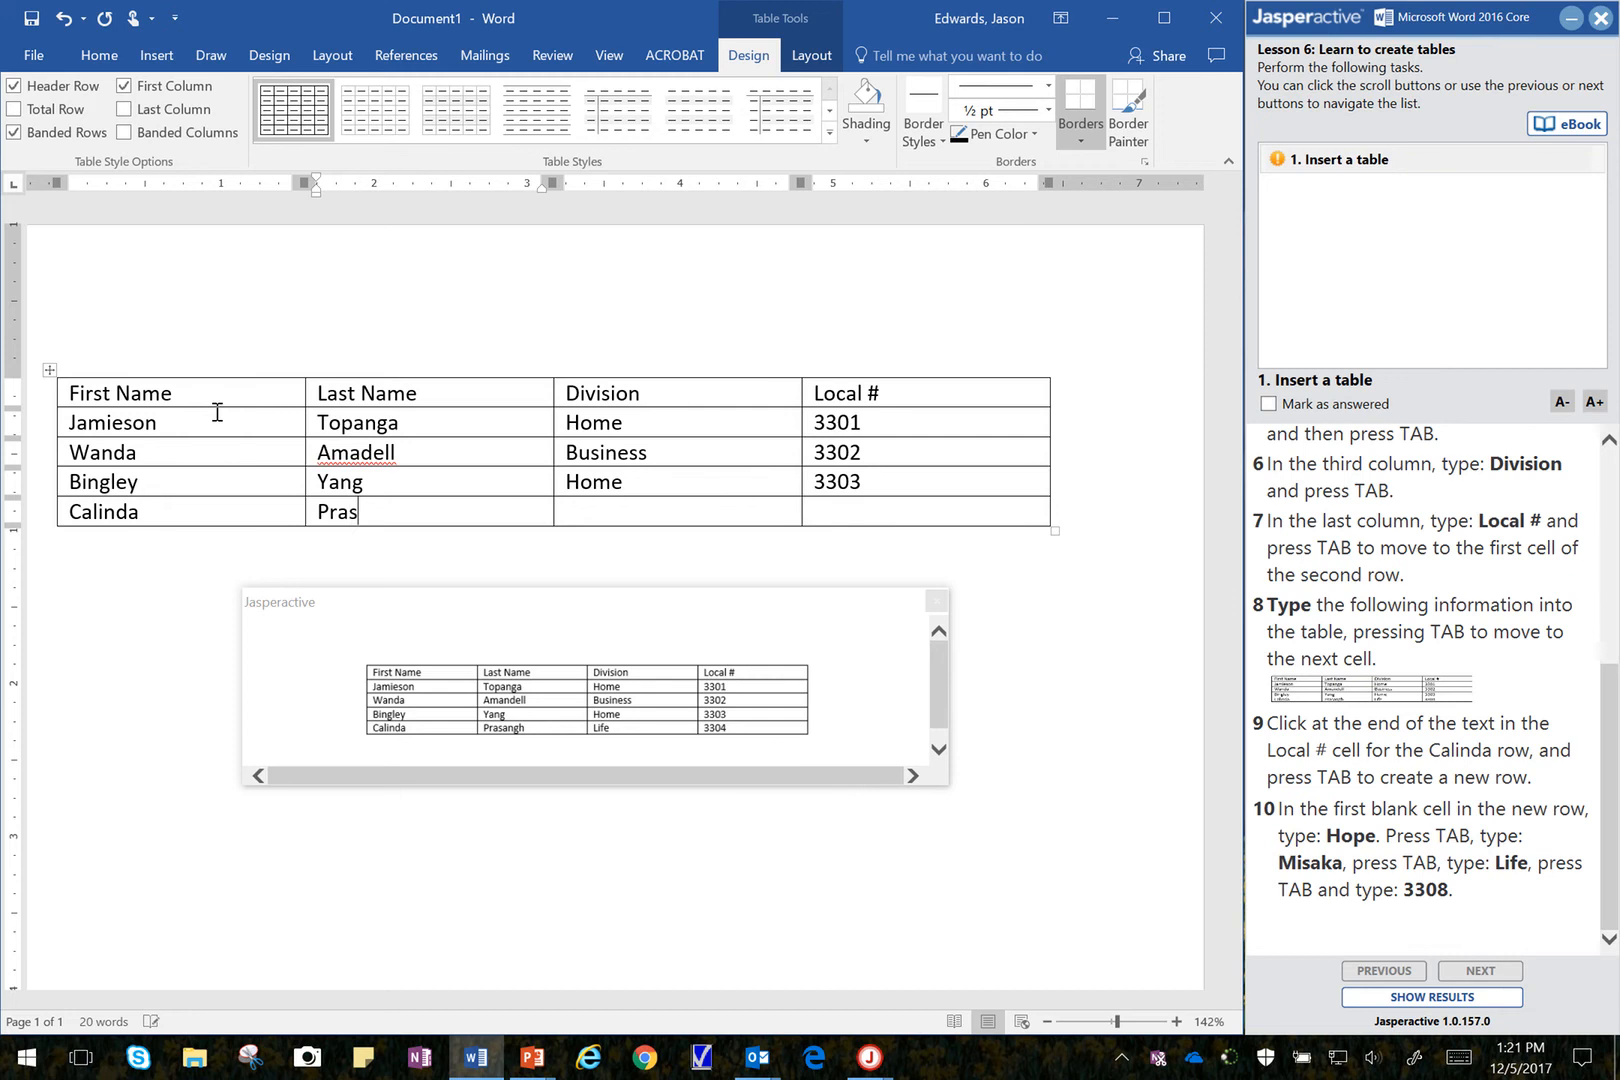
{"action": "type", "text": "gh"}
{"action": "key", "text": "Tab"}
{"action": "type", "text": "Life"}
{"action": "key", "text": "Tab"}
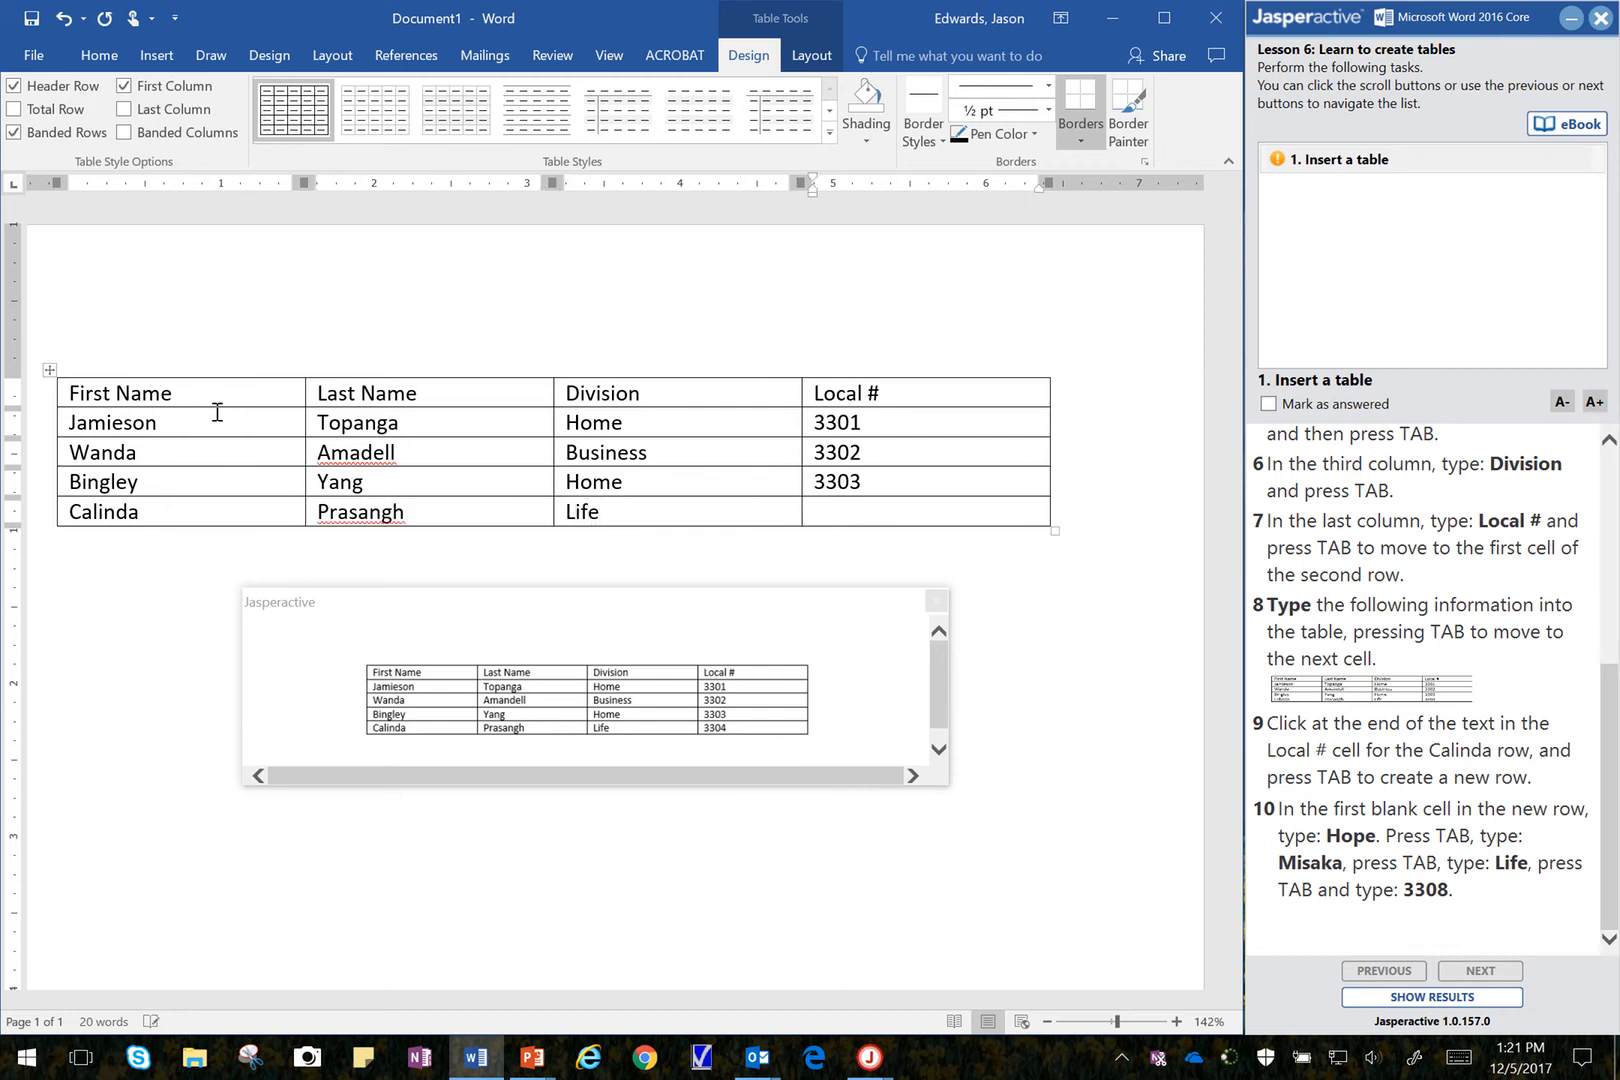
{"action": "type", "text": "3304"}
Step: Close the enlarged sample table picture and add a new row at the end of the table, after the 3304 cell
{"action": "left_click", "coordinate": [1304, 732]}
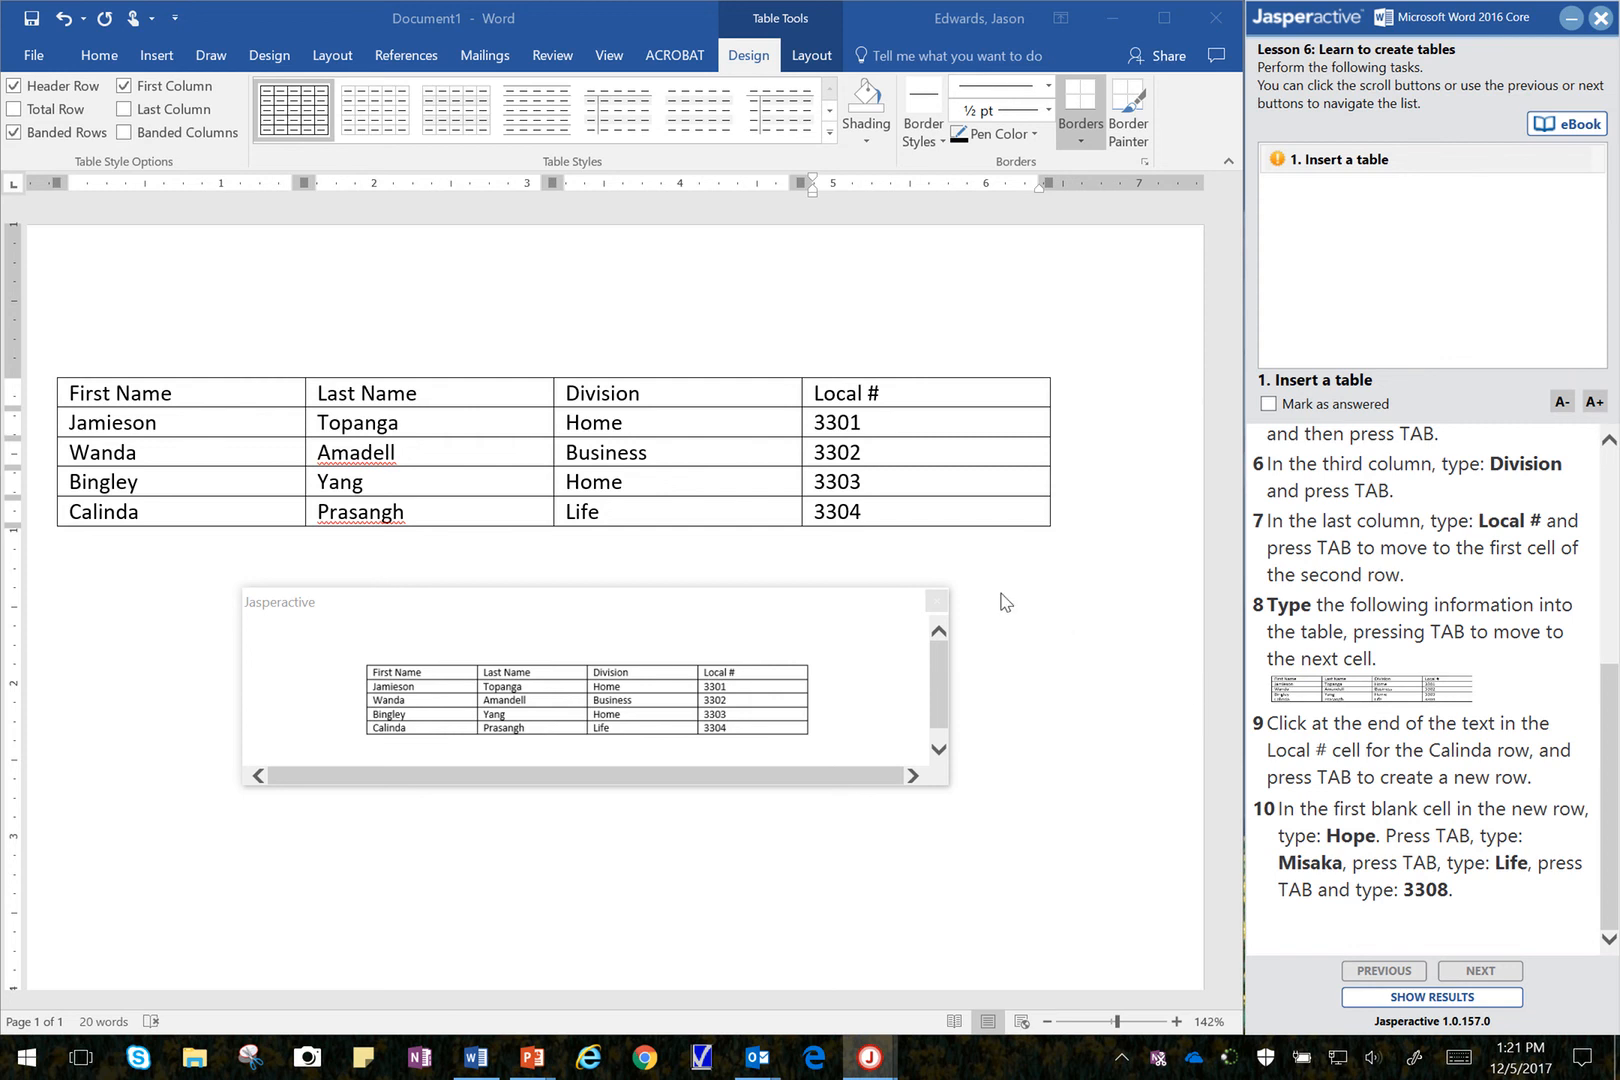
{"action": "left_click", "coordinate": [937, 511]}
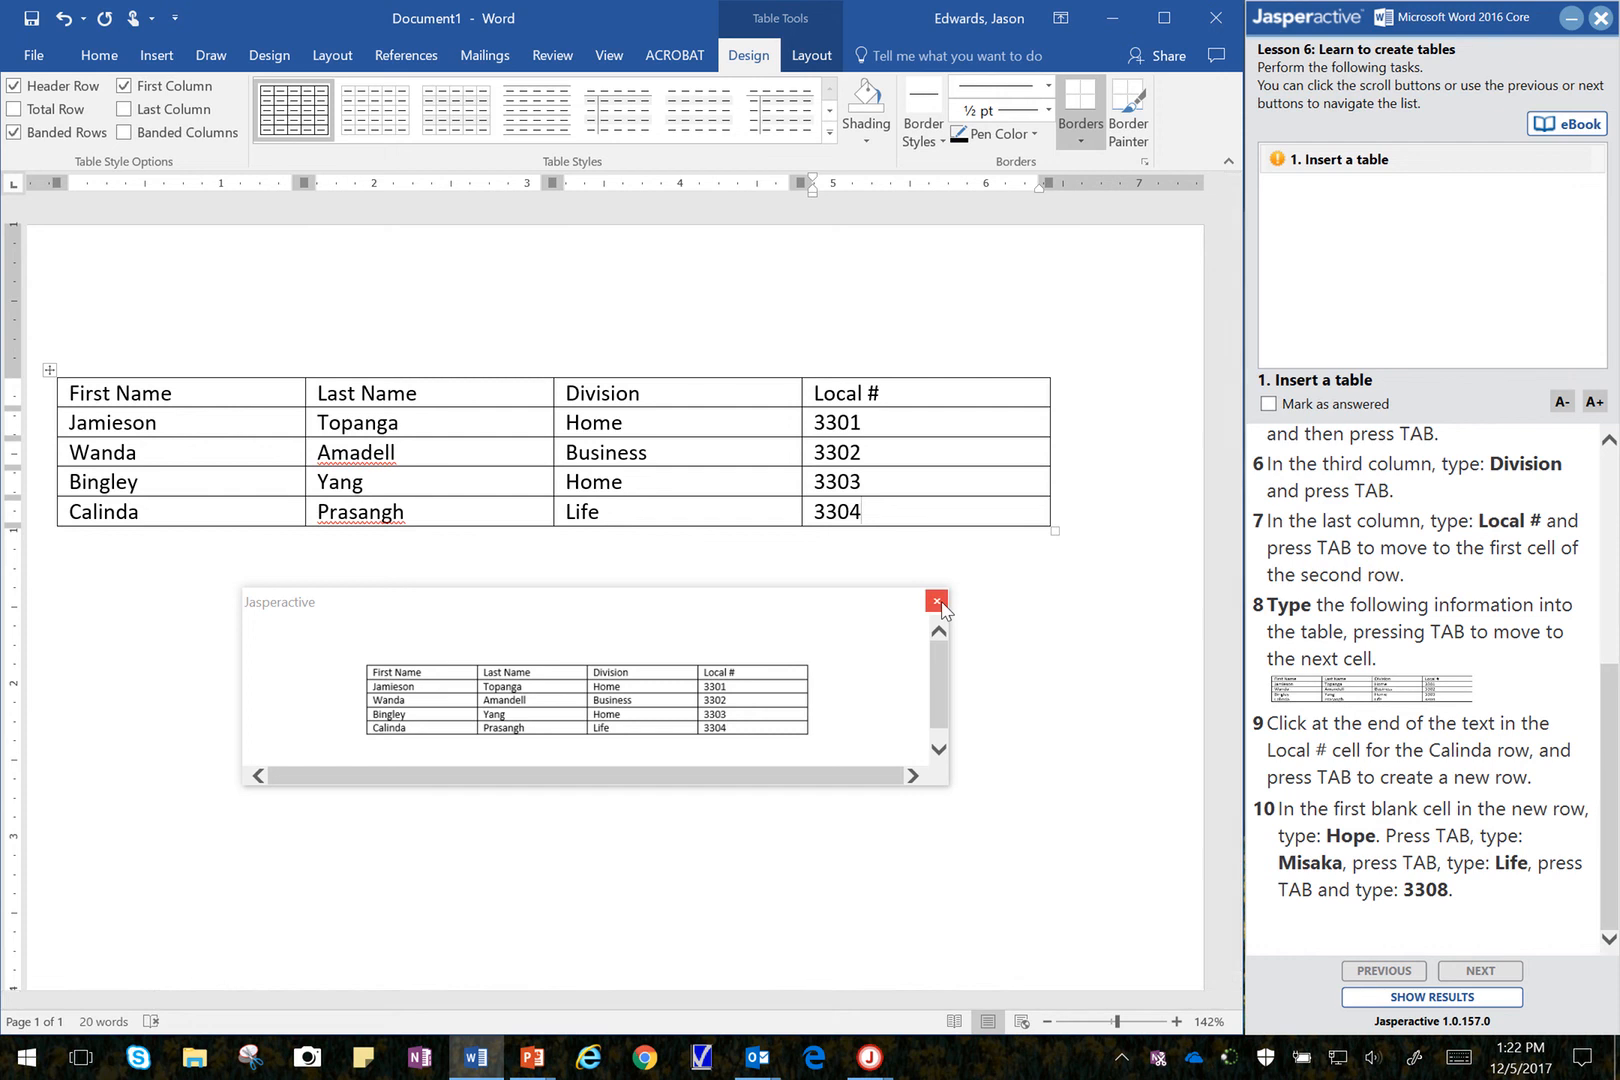
{"action": "left_click", "coordinate": [938, 601]}
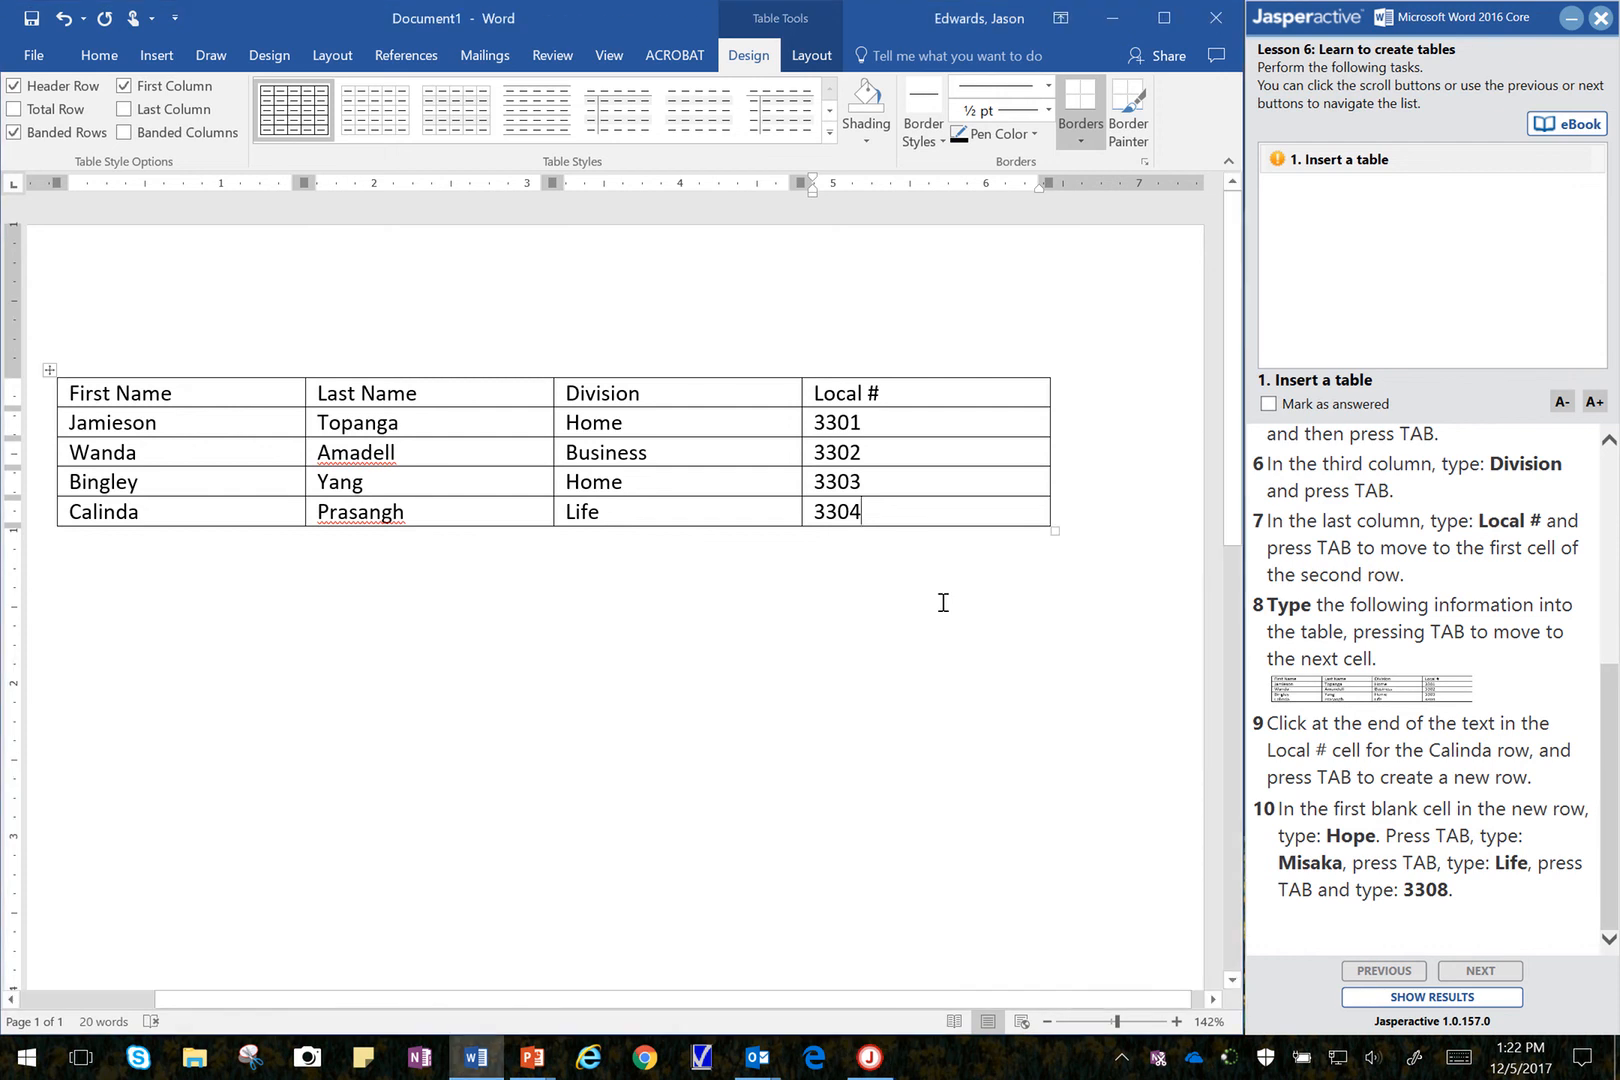
{"action": "key", "text": "Tab"}
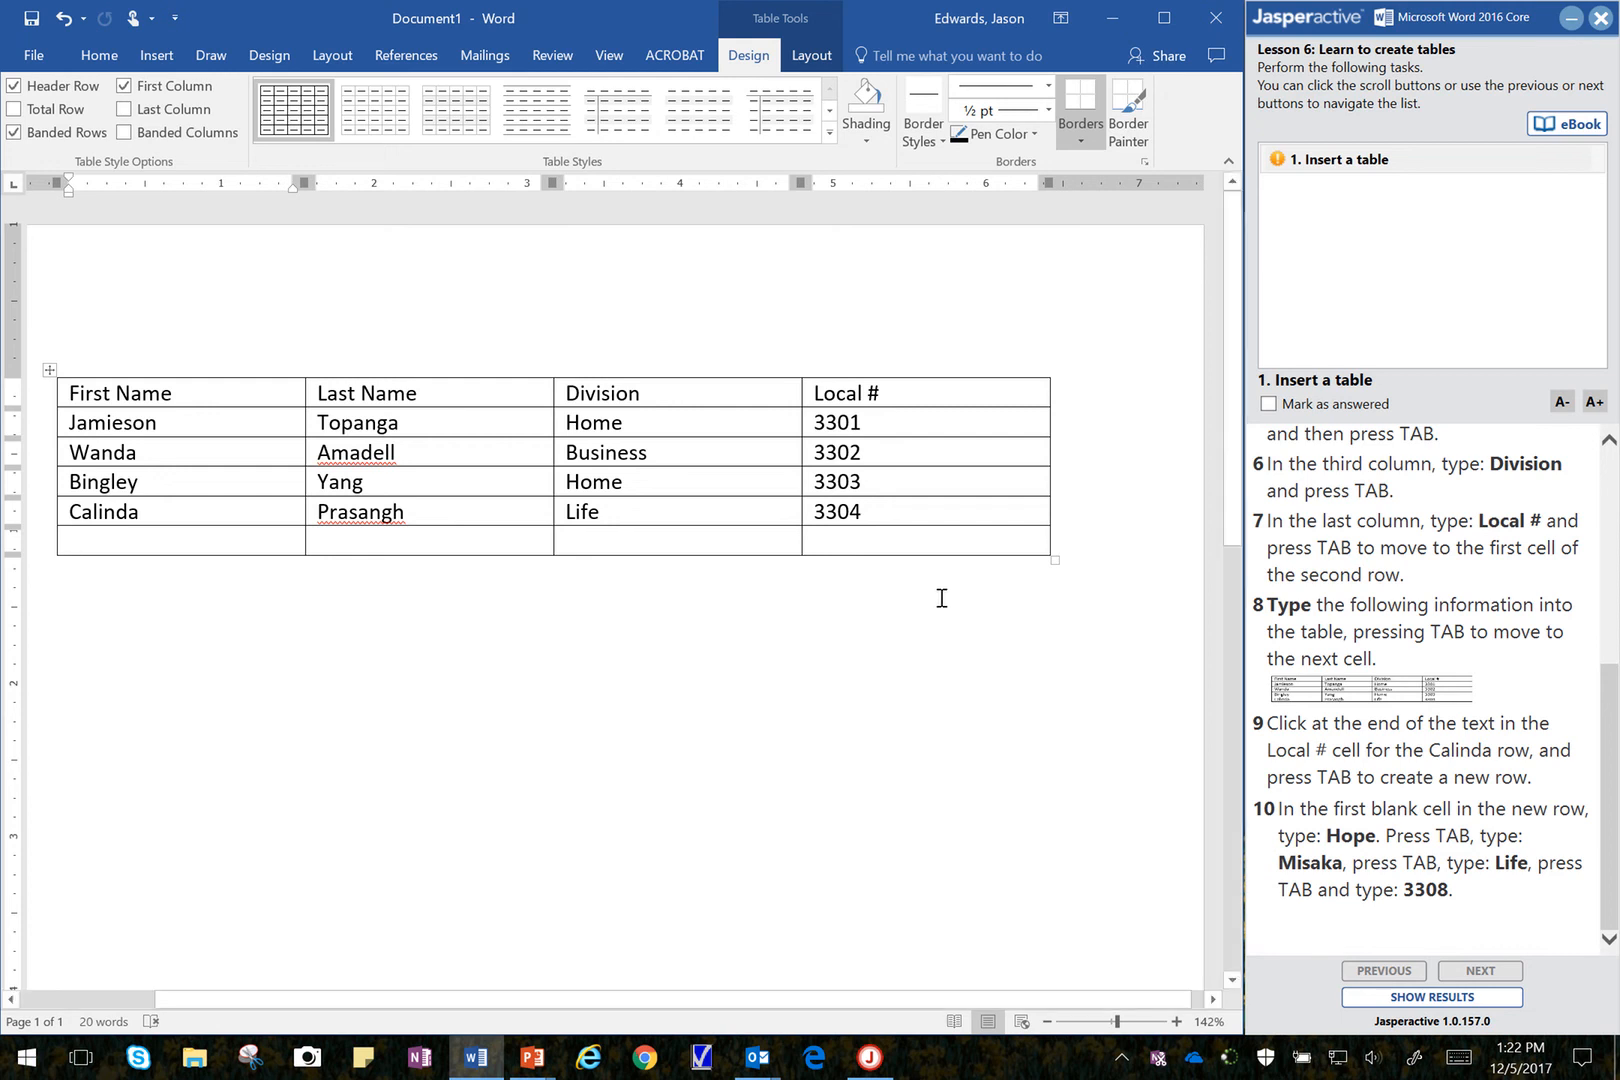
Step: Fill the new sixth row with the first and last name from instruction 10, division Life and Local # 3308
{"action": "type", "text": "Hope"}
{"action": "key", "text": "Tab"}
{"action": "type", "text": "Misaka"}
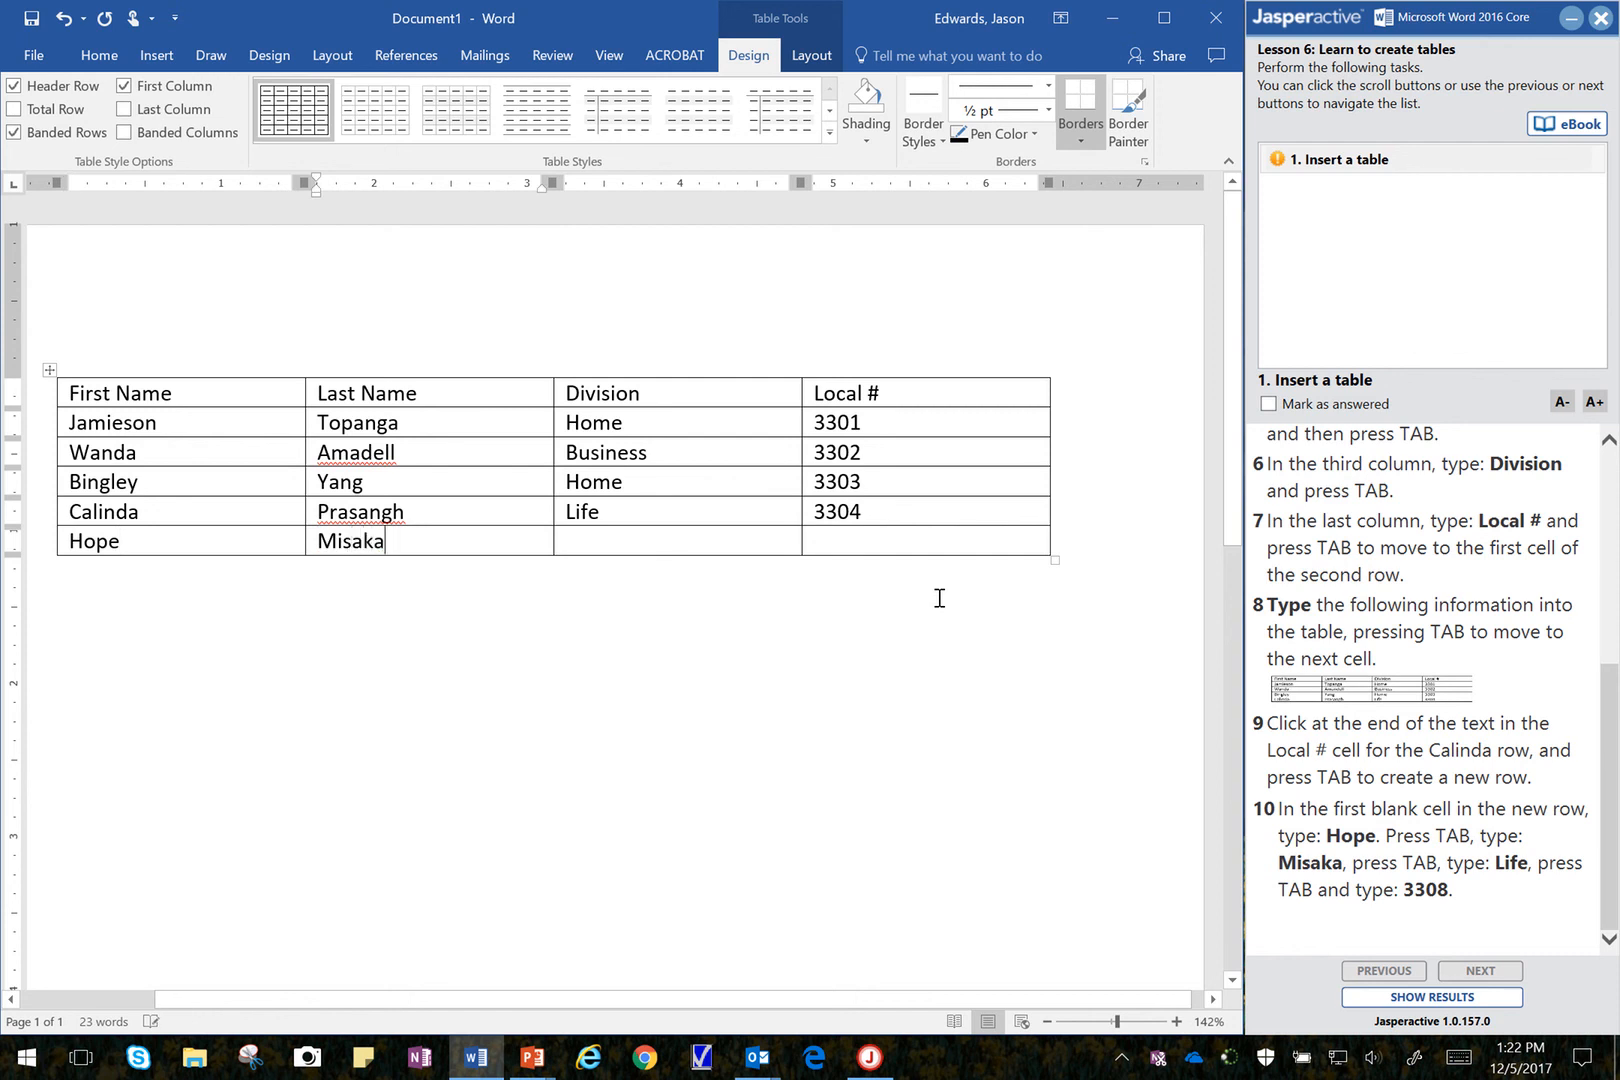
{"action": "key", "text": "Tab"}
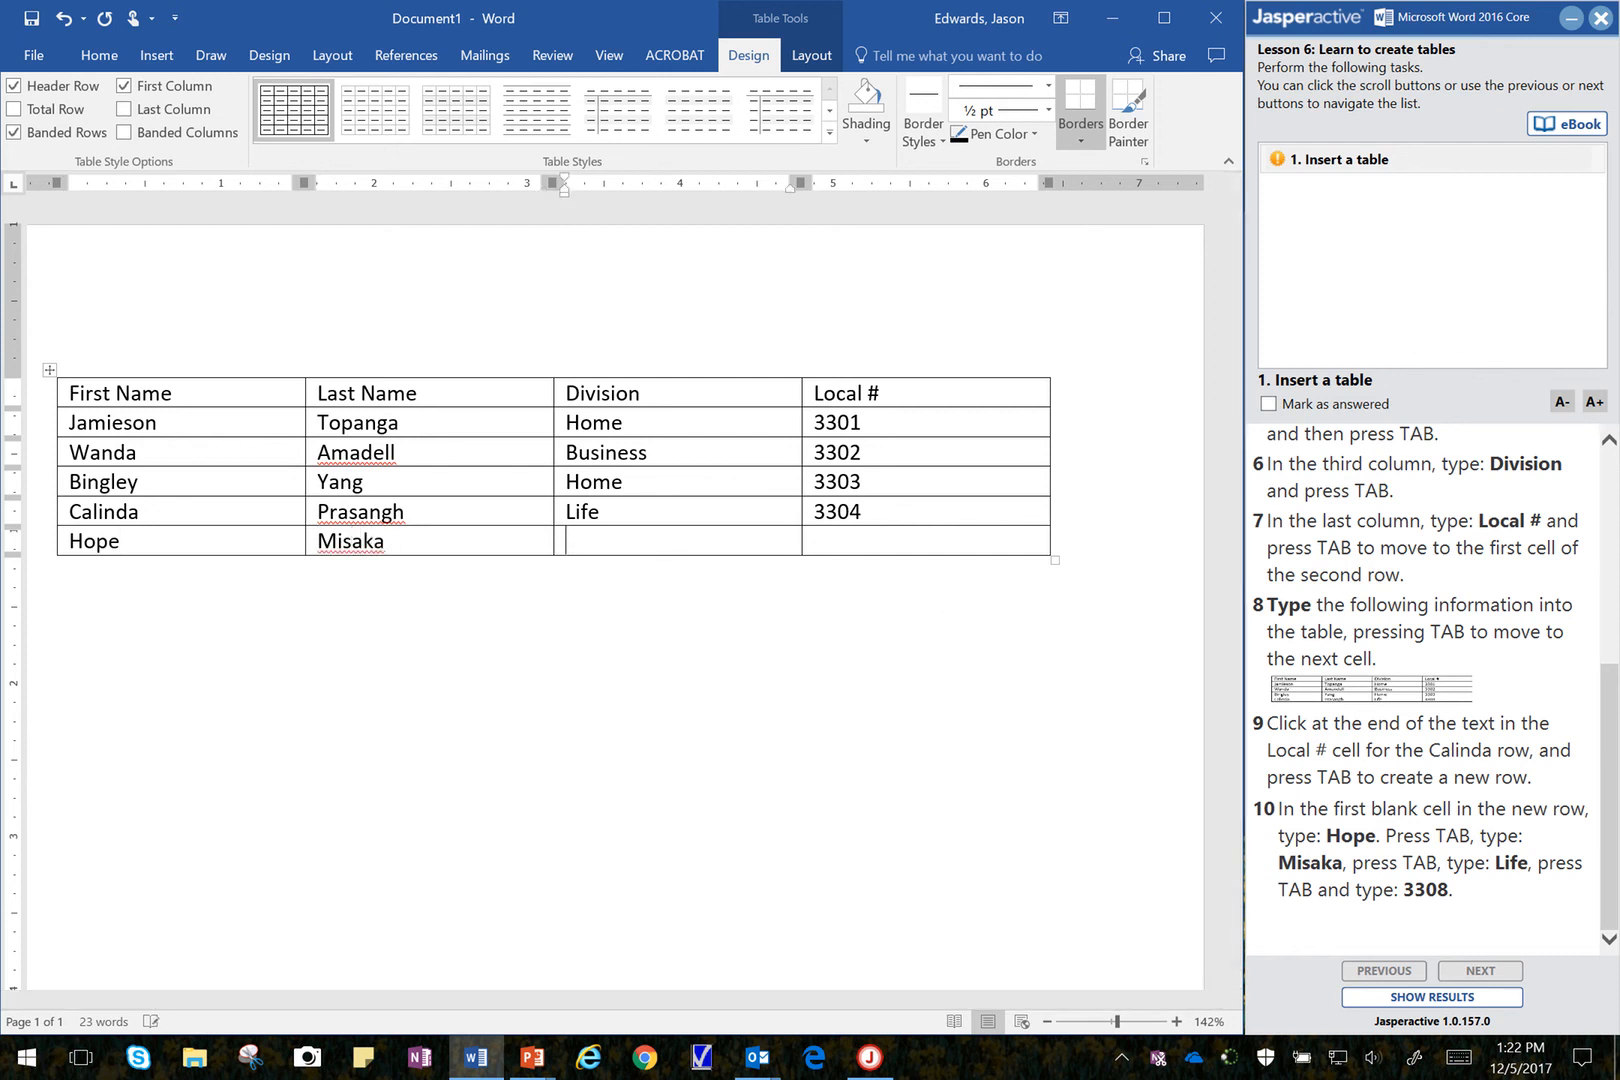
{"action": "type", "text": "Life"}
{"action": "key", "text": "Tab"}
{"action": "type", "text": "3308"}
Step: Mark the Insert a table task as answered and submit the exercise to show its results
{"action": "left_click", "coordinate": [1269, 404]}
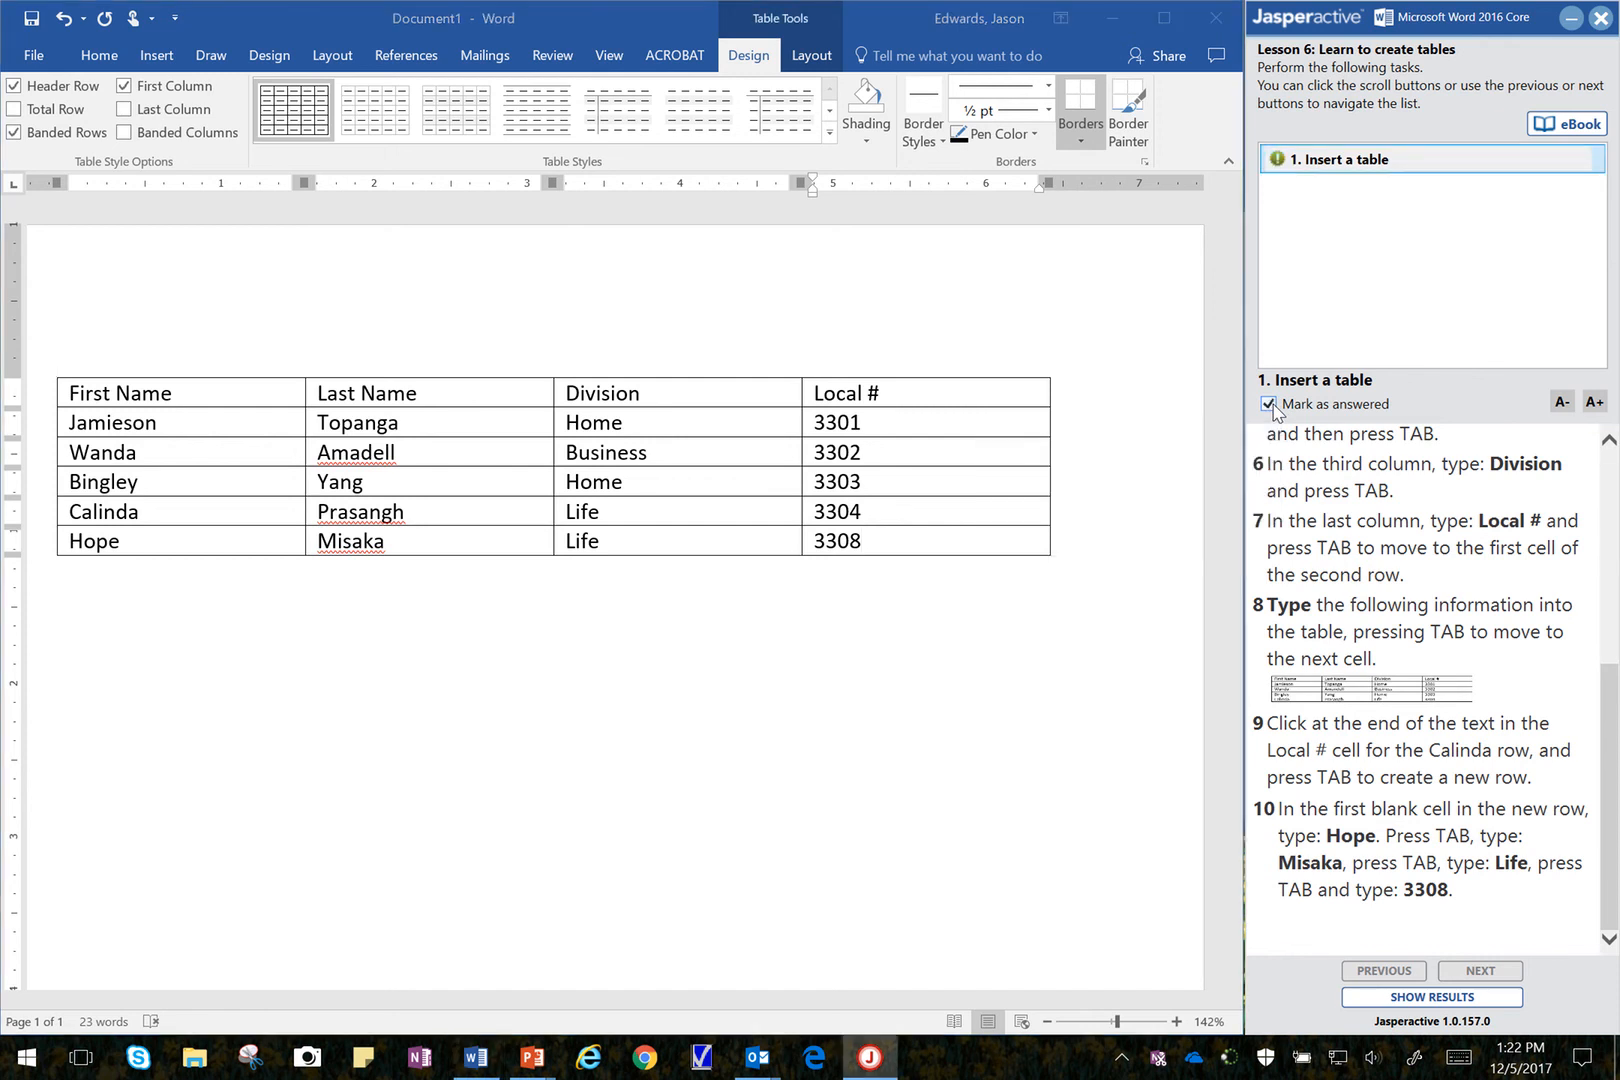
{"action": "left_click", "coordinate": [1463, 1000]}
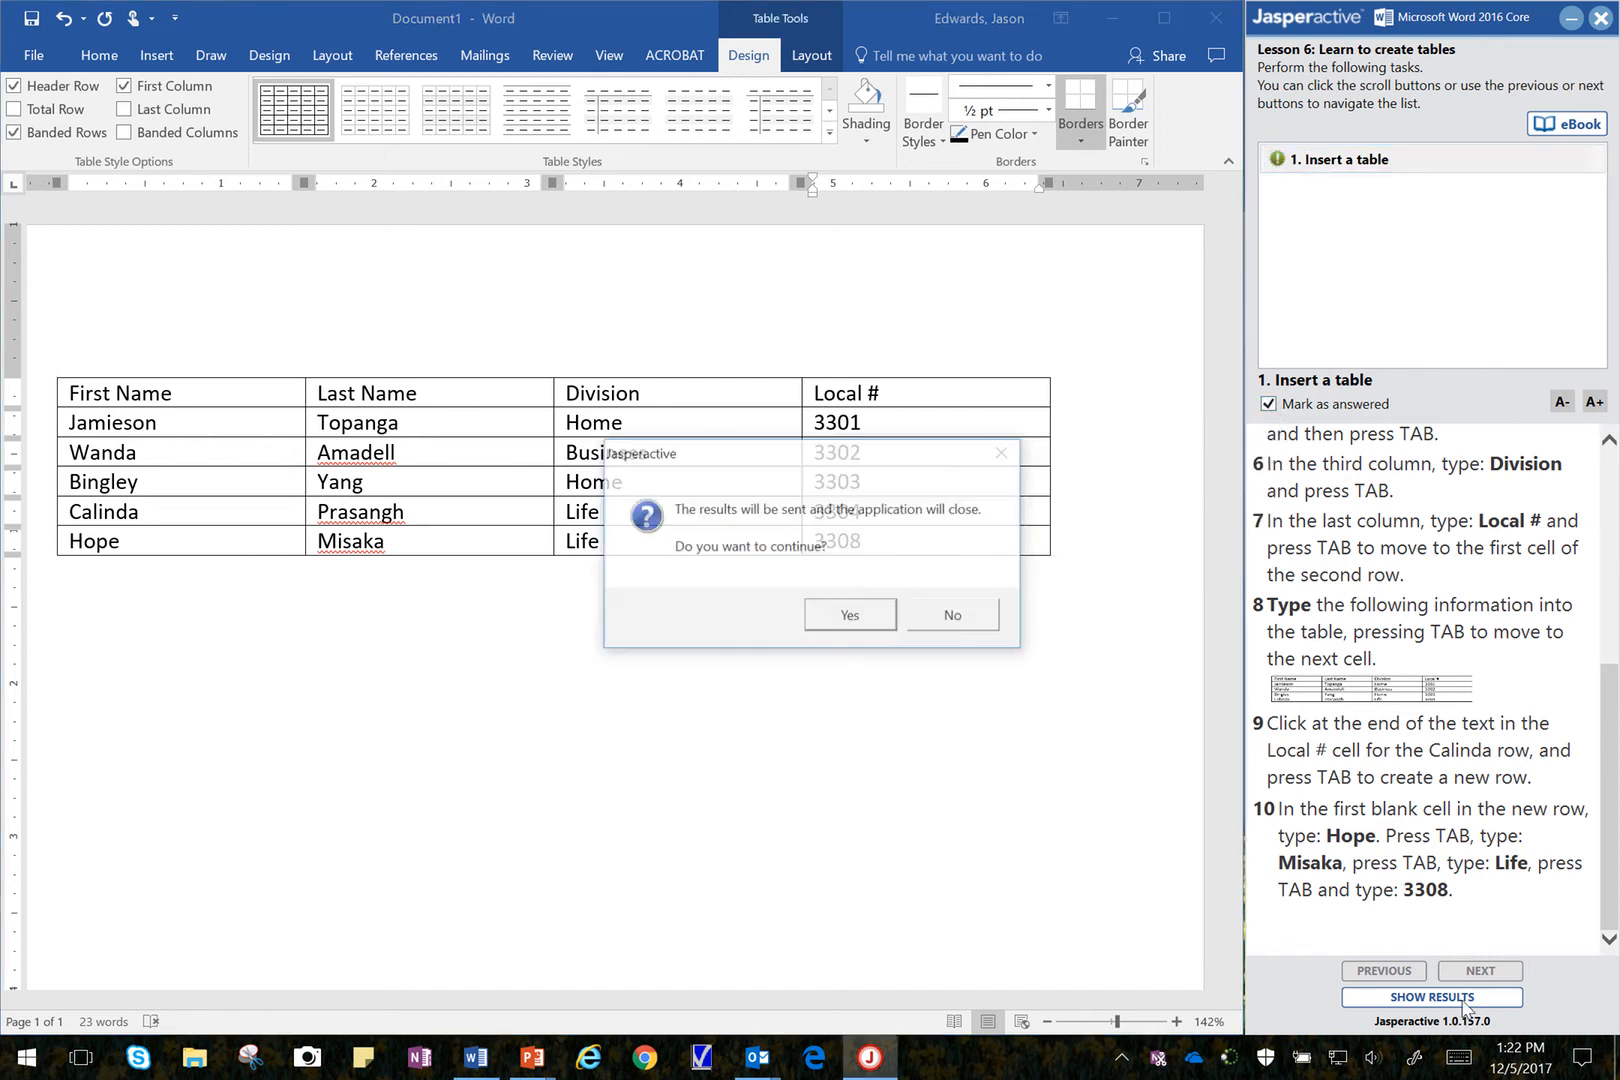
{"action": "left_click", "coordinate": [876, 628]}
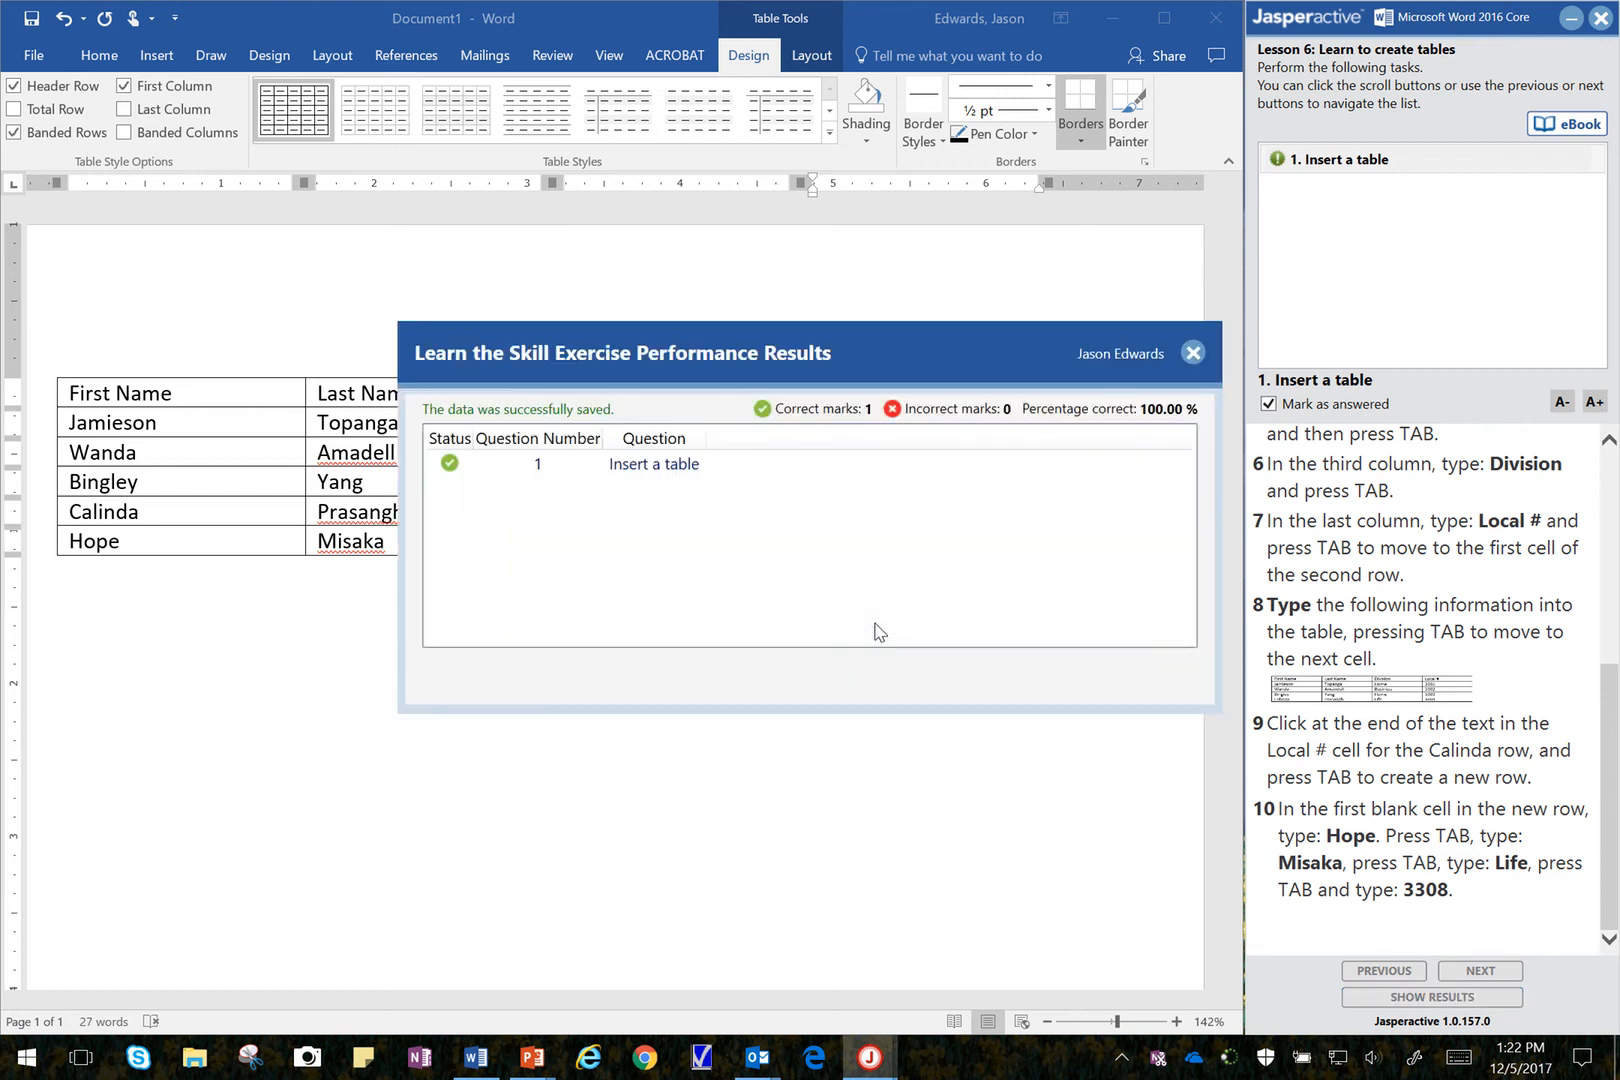